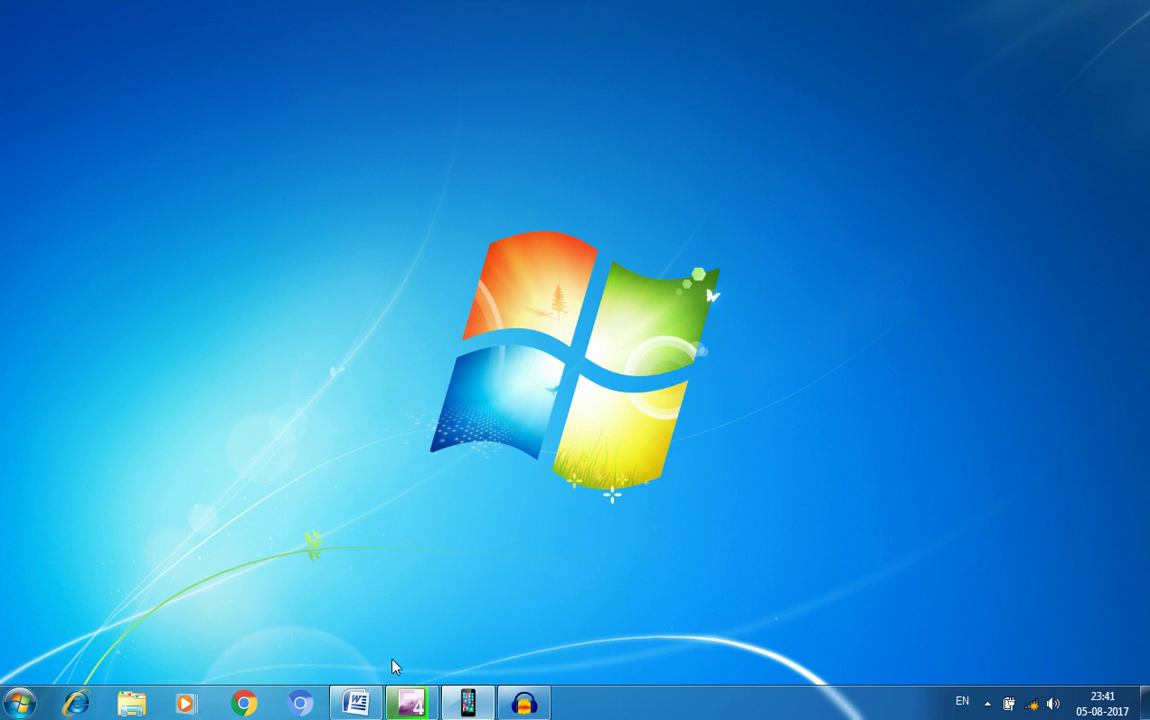
Step: Switch to the blank Word document and insert a table with 8 columns and 3 rows
{"action": "left_click", "coordinate": [355, 703]}
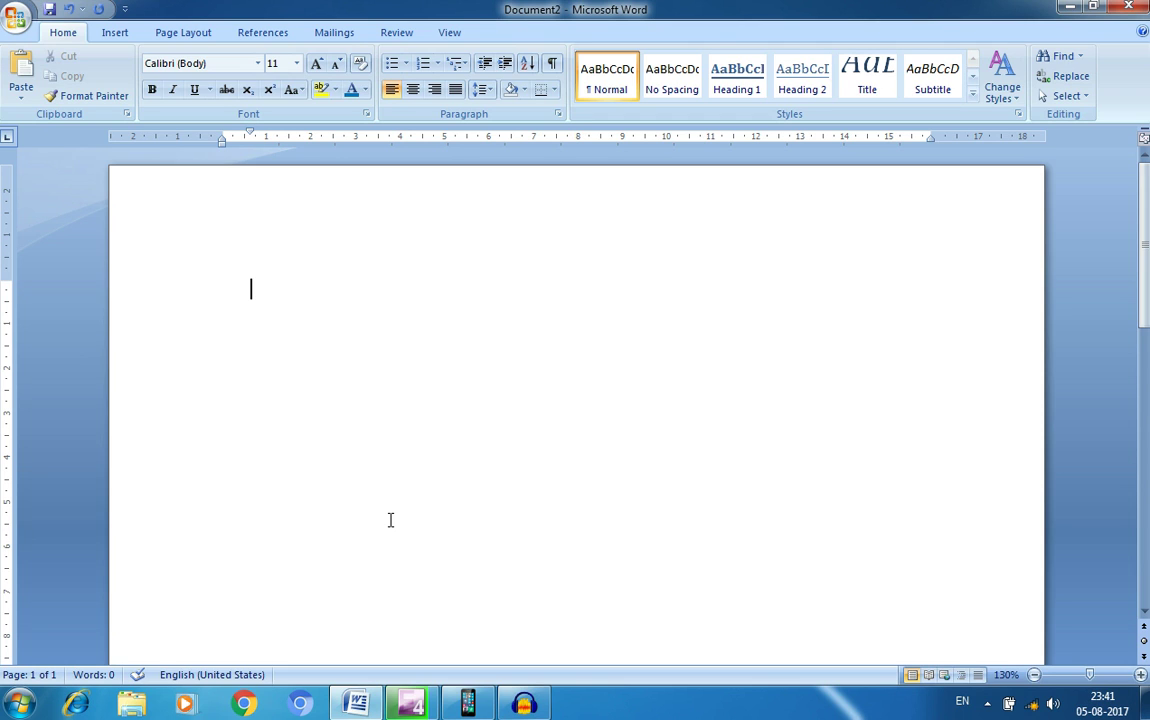
{"action": "left_click", "coordinate": [114, 33]}
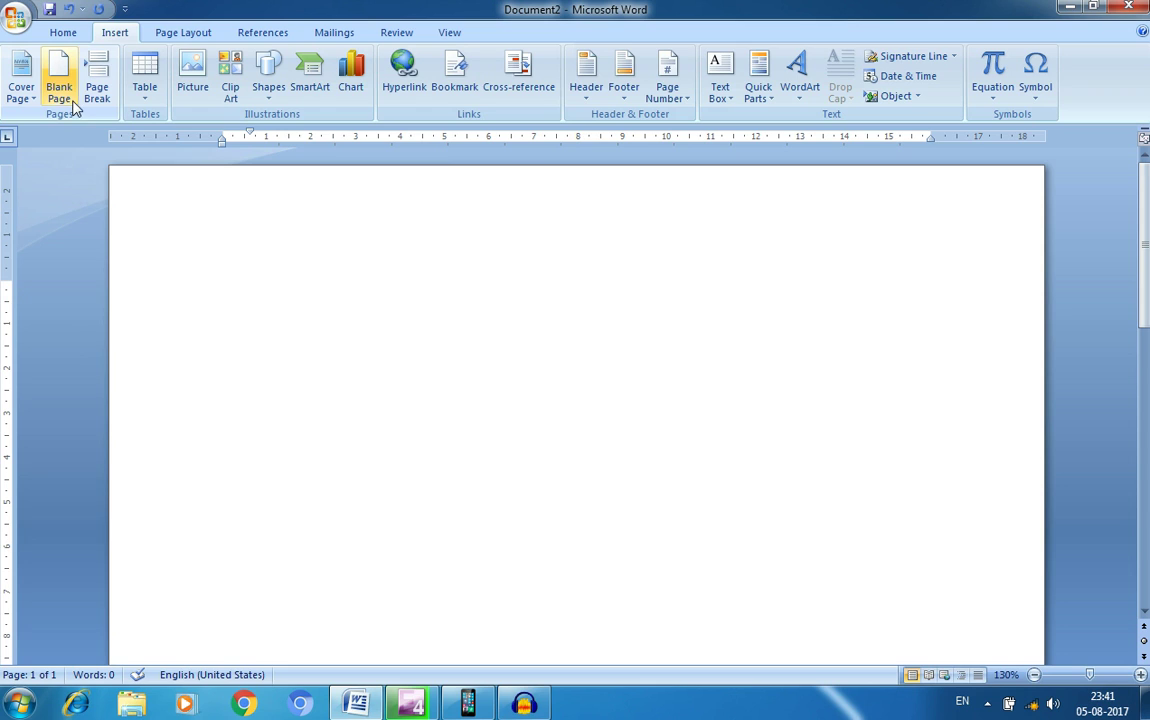
{"action": "left_click", "coordinate": [148, 104]}
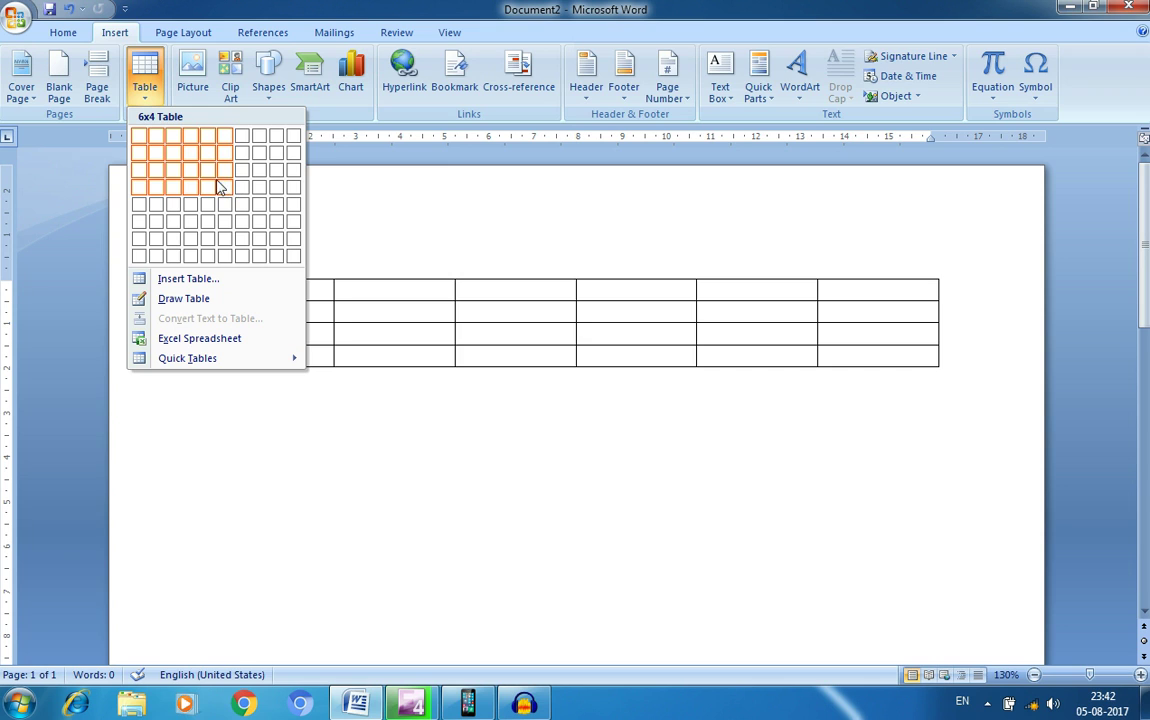
{"action": "left_click", "coordinate": [270, 184]}
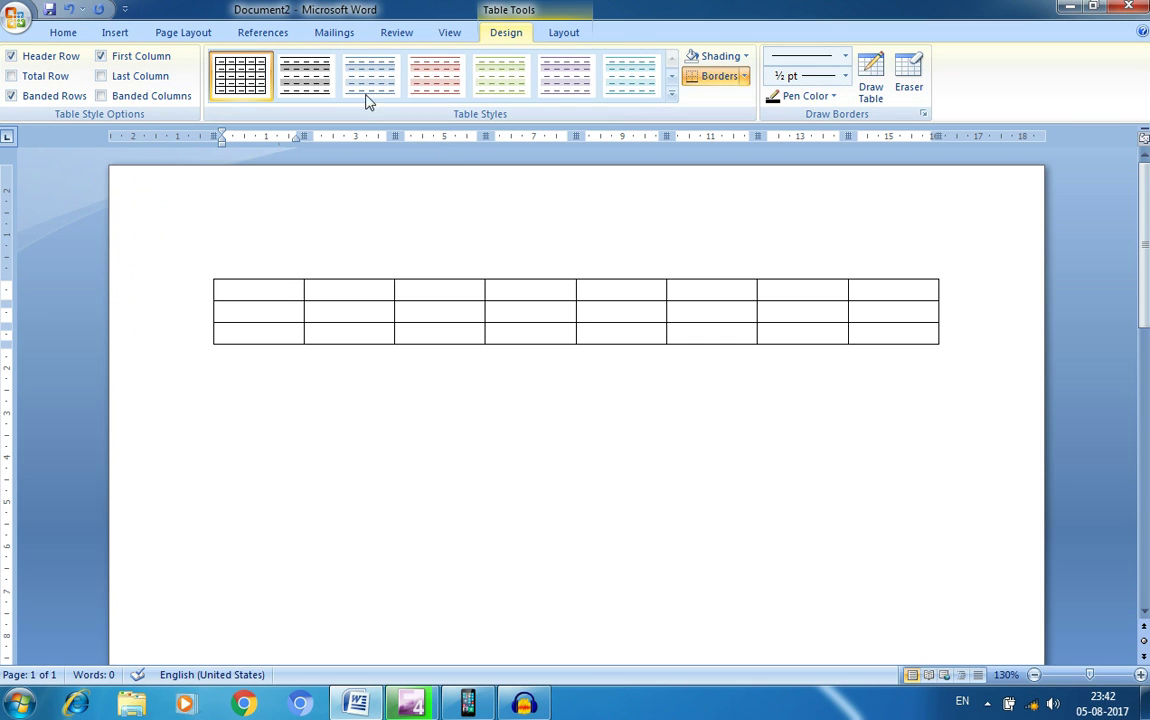
Step: Preview the built-in table styles and clear the style formatting from the 8-column table
{"action": "left_click", "coordinate": [672, 97]}
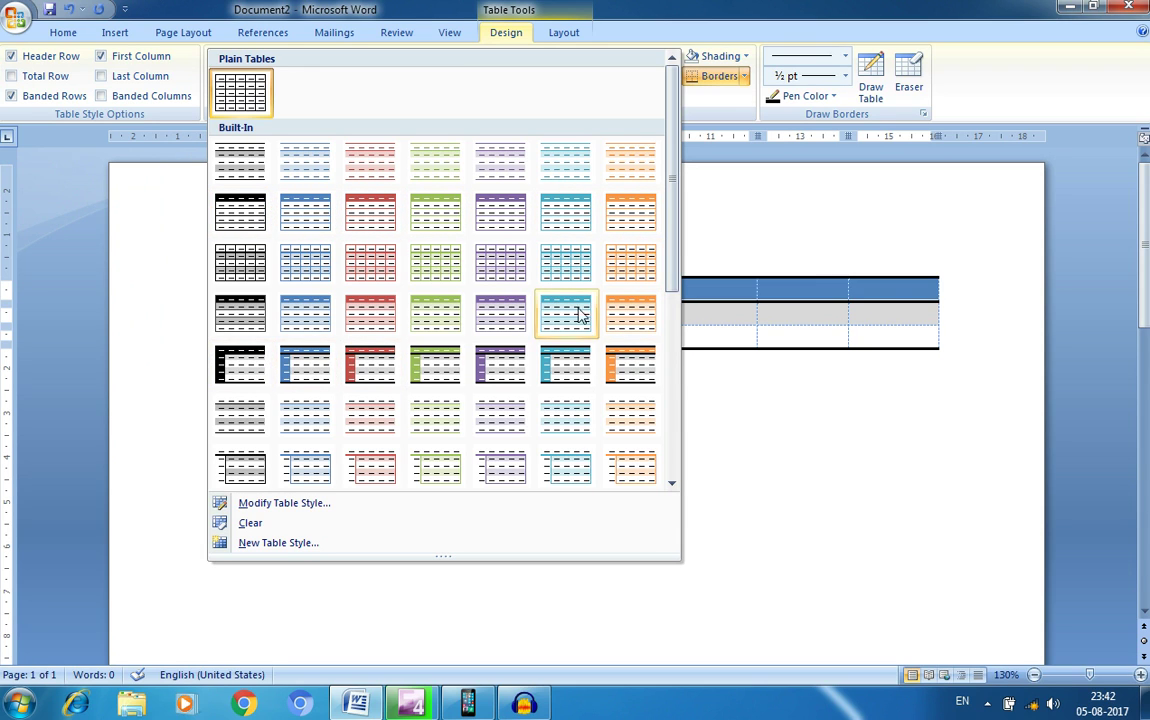
{"action": "left_click_drag", "start_coordinate": [675, 270], "coordinate": [673, 473]}
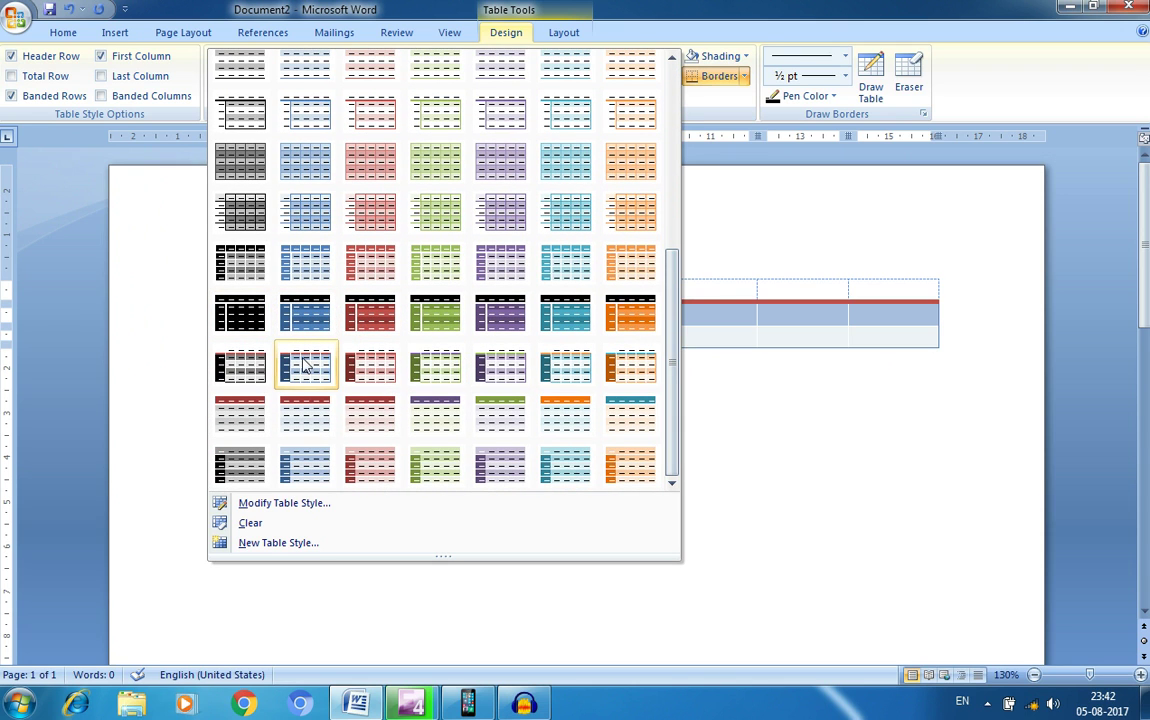
{"action": "left_click", "coordinate": [249, 523]}
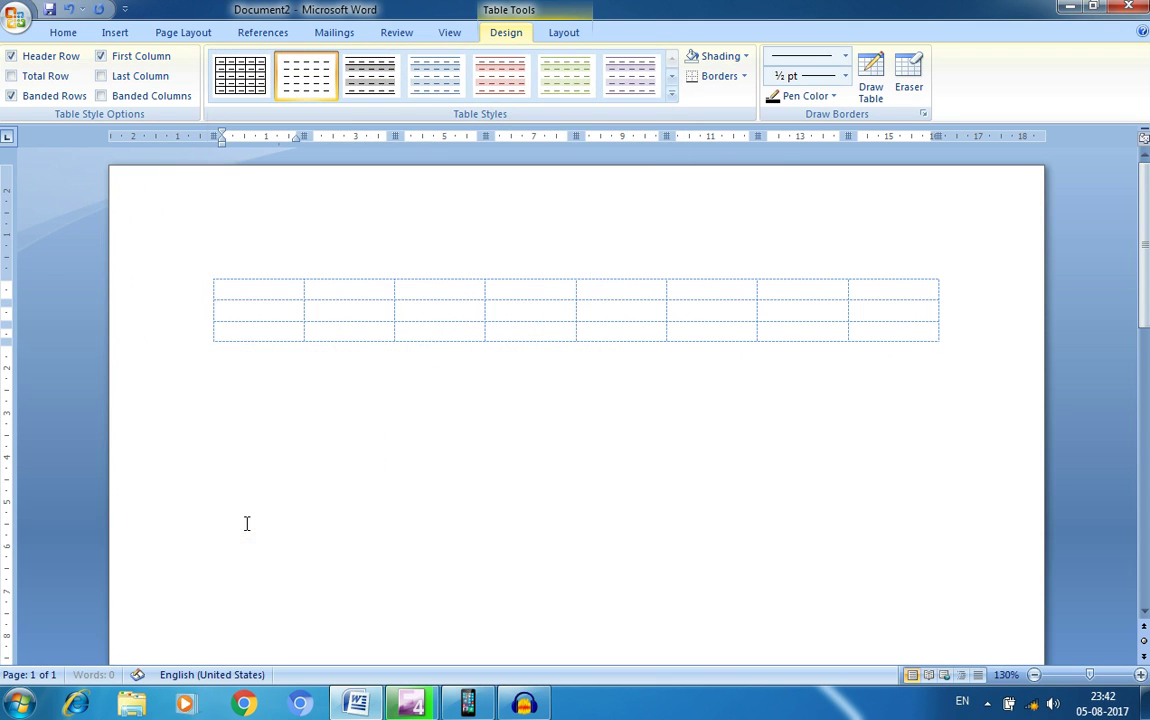
{"action": "left_click", "coordinate": [248, 361]}
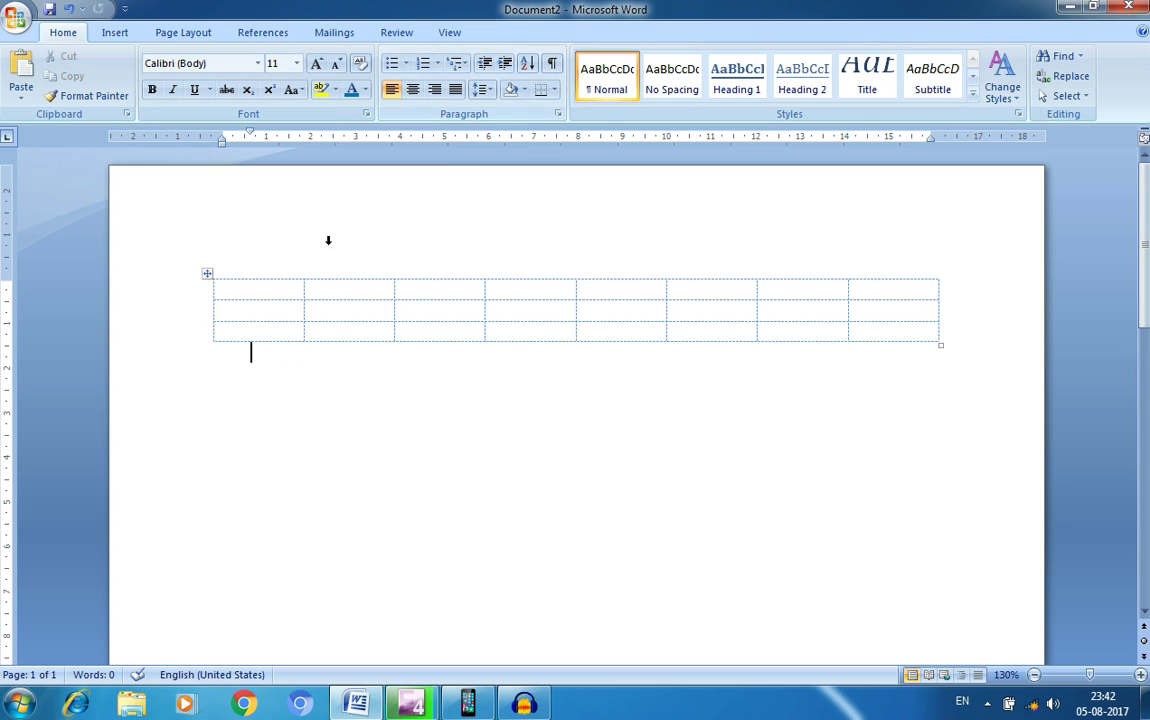
Step: Remove the entire 8-column table from the document with the Eraser tool
{"action": "left_click", "coordinate": [313, 309]}
{"action": "left_click", "coordinate": [206, 274]}
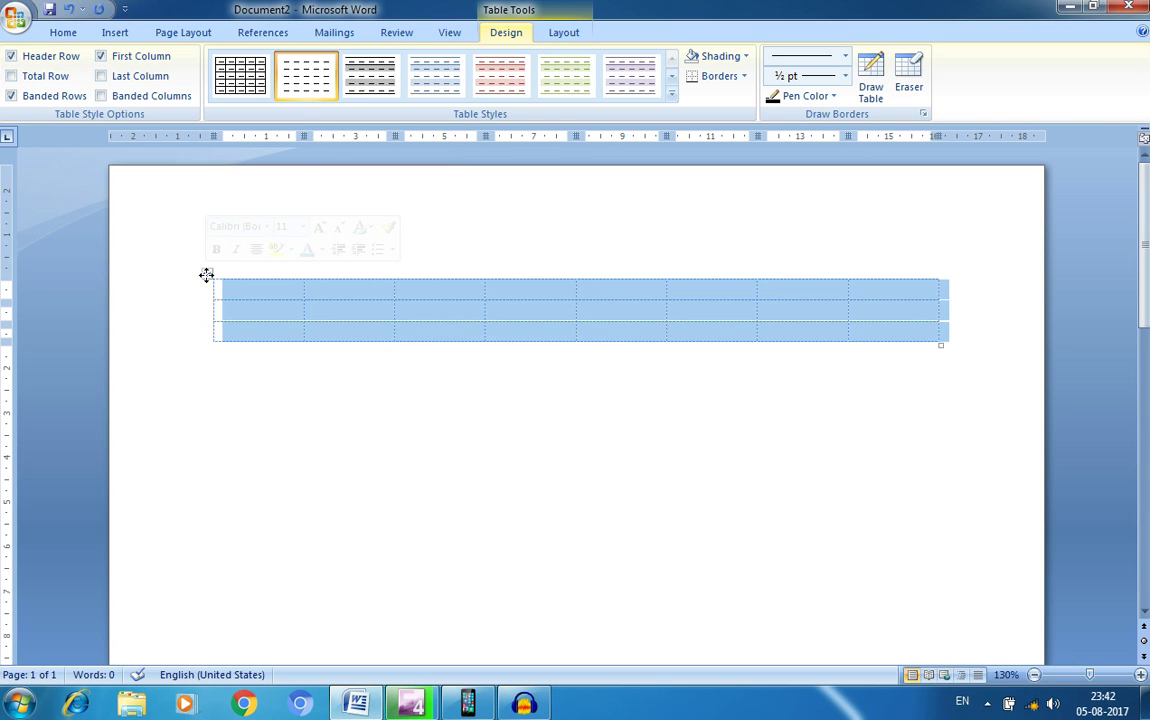
{"action": "left_click", "coordinate": [206, 276]}
{"action": "left_click", "coordinate": [208, 278]}
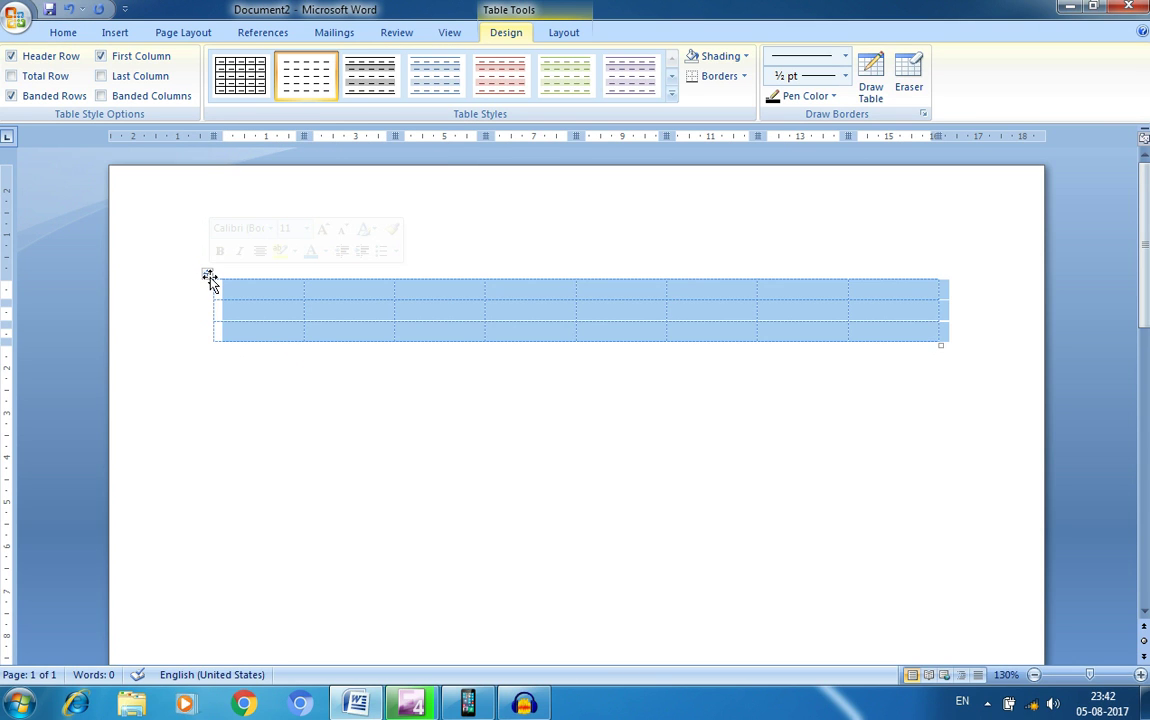
{"action": "left_click", "coordinate": [214, 284]}
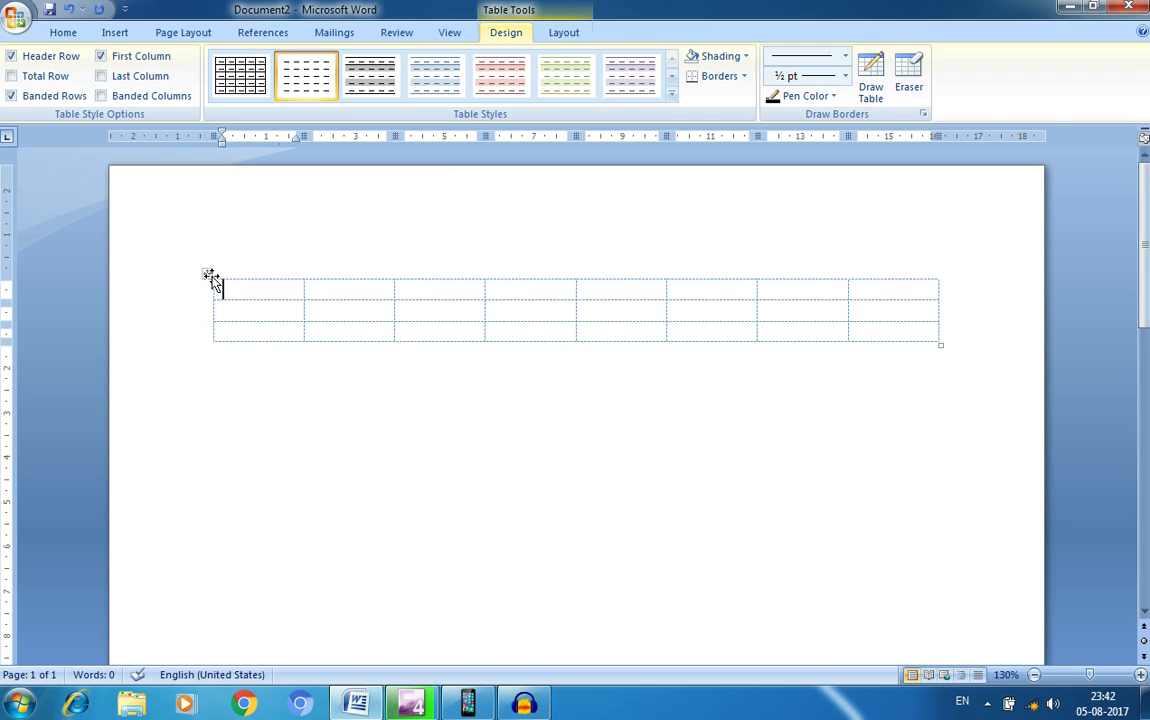
{"action": "left_click", "coordinate": [907, 78]}
{"action": "mouse_move", "coordinate": [974, 413]}
{"action": "left_mouse_down"}
{"action": "mouse_move", "coordinate": [606, 262]}
{"action": "mouse_move", "coordinate": [180, 239]}
{"action": "left_mouse_up"}
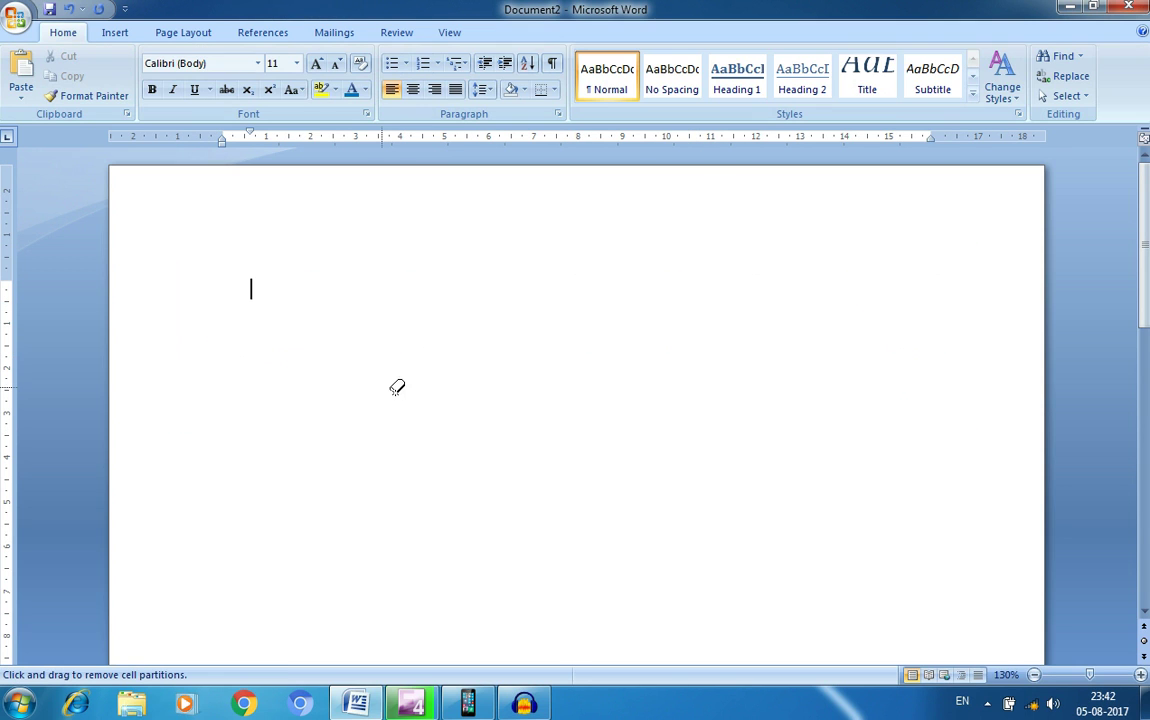
Step: Insert a table with 9 columns and 6 rows and apply the built-in green style with heavy black lines and grey banded rows
{"action": "left_click", "coordinate": [115, 32]}
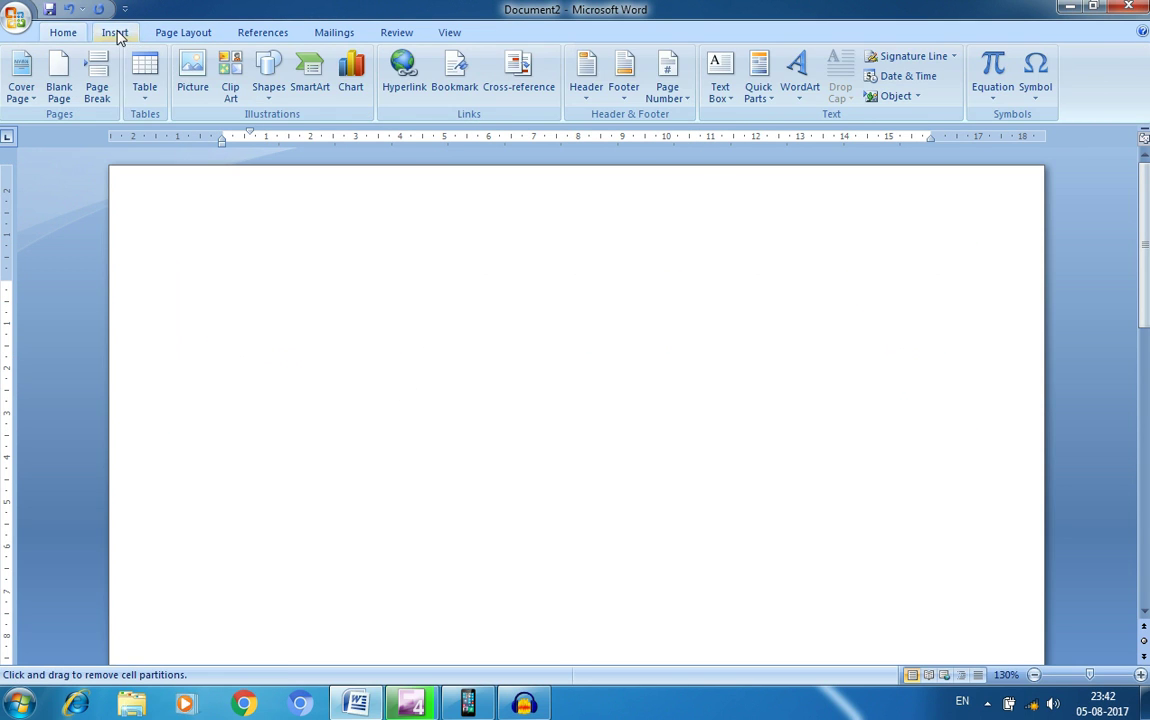
{"action": "left_click", "coordinate": [145, 90]}
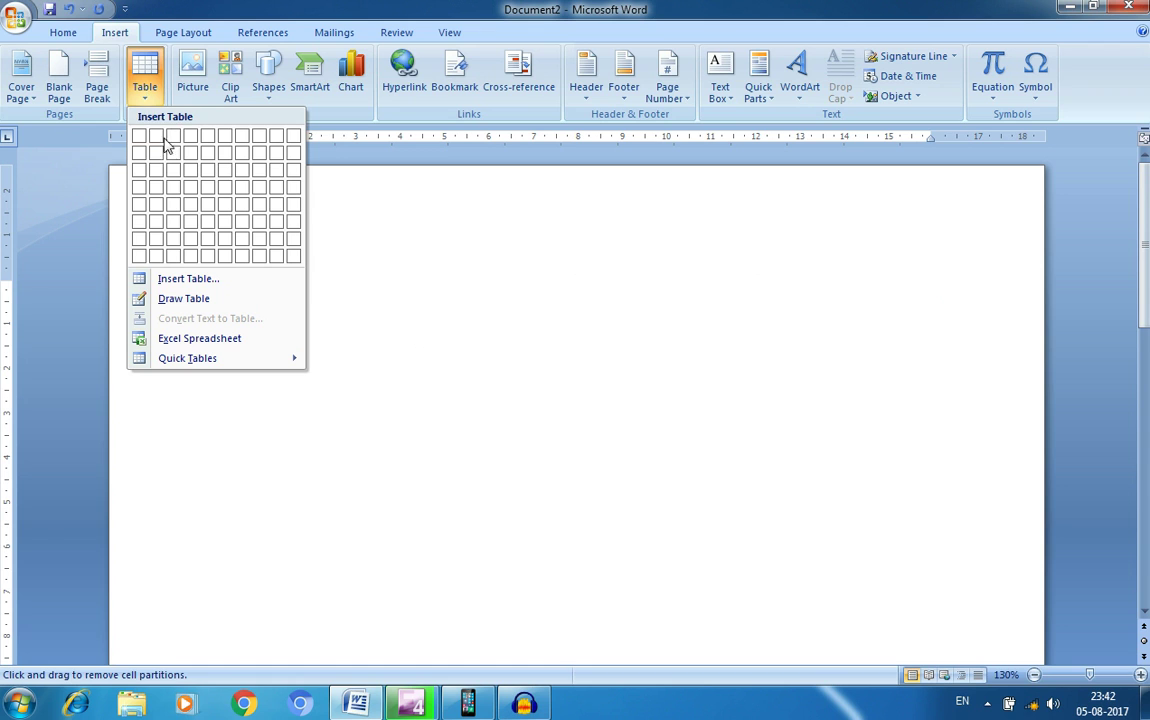
{"action": "left_click", "coordinate": [279, 225]}
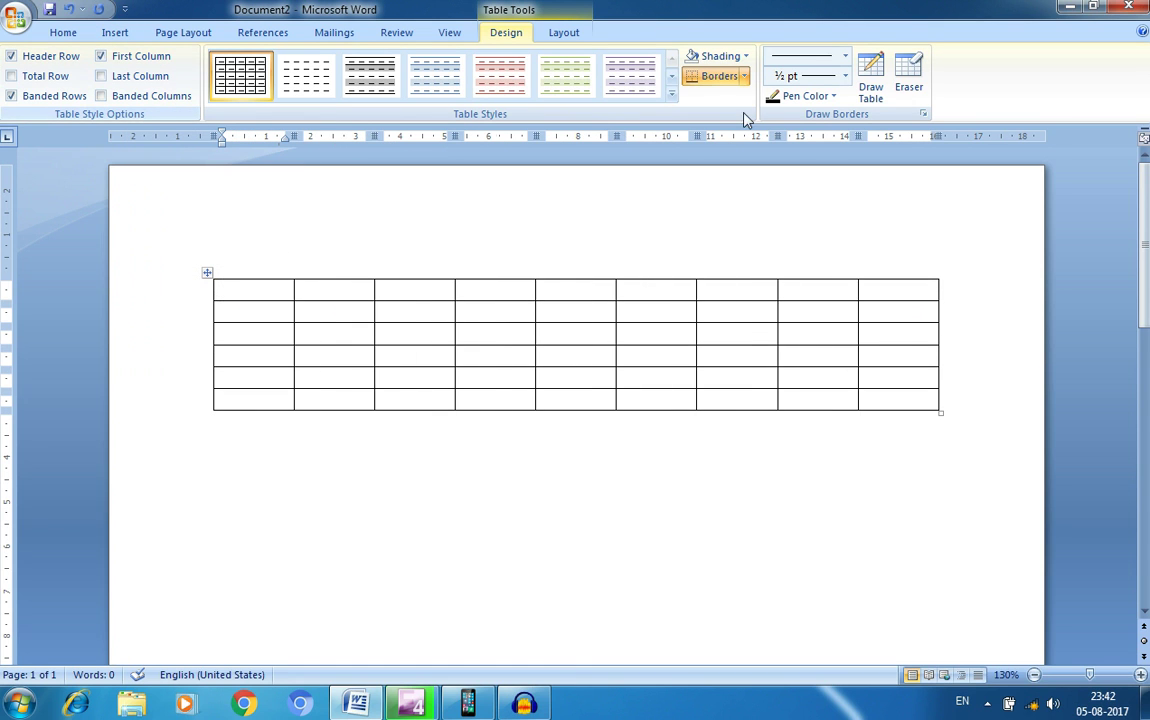
{"action": "left_click", "coordinate": [671, 93]}
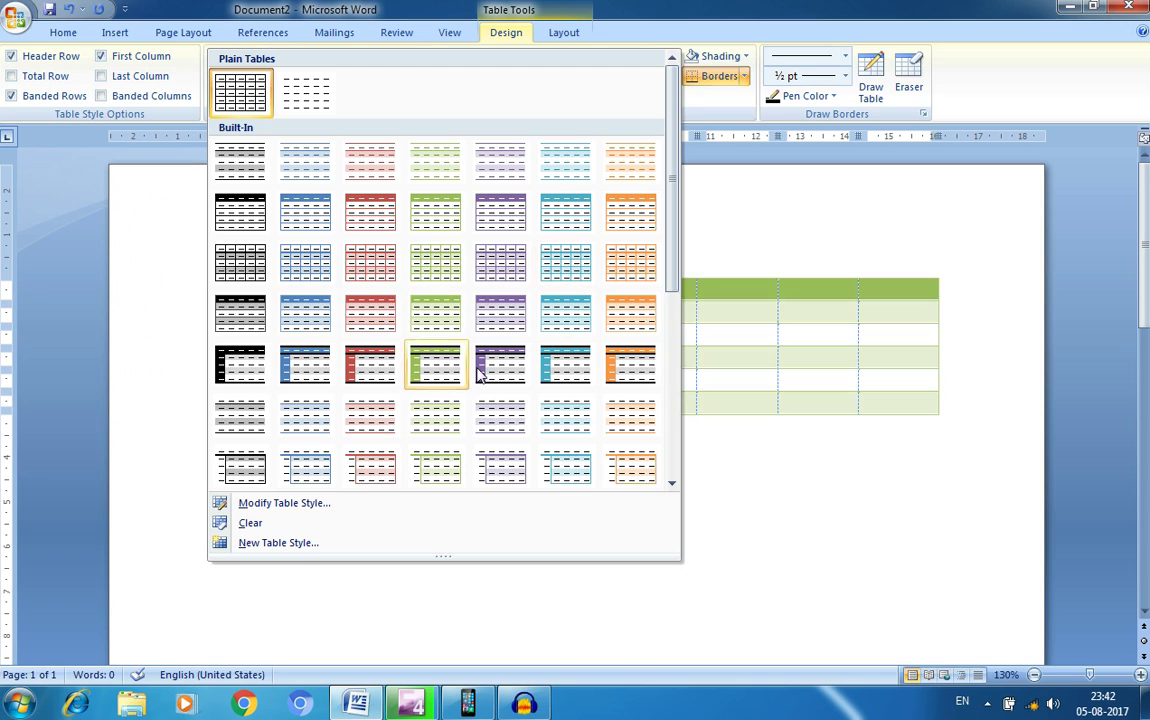
{"action": "left_click", "coordinate": [436, 370]}
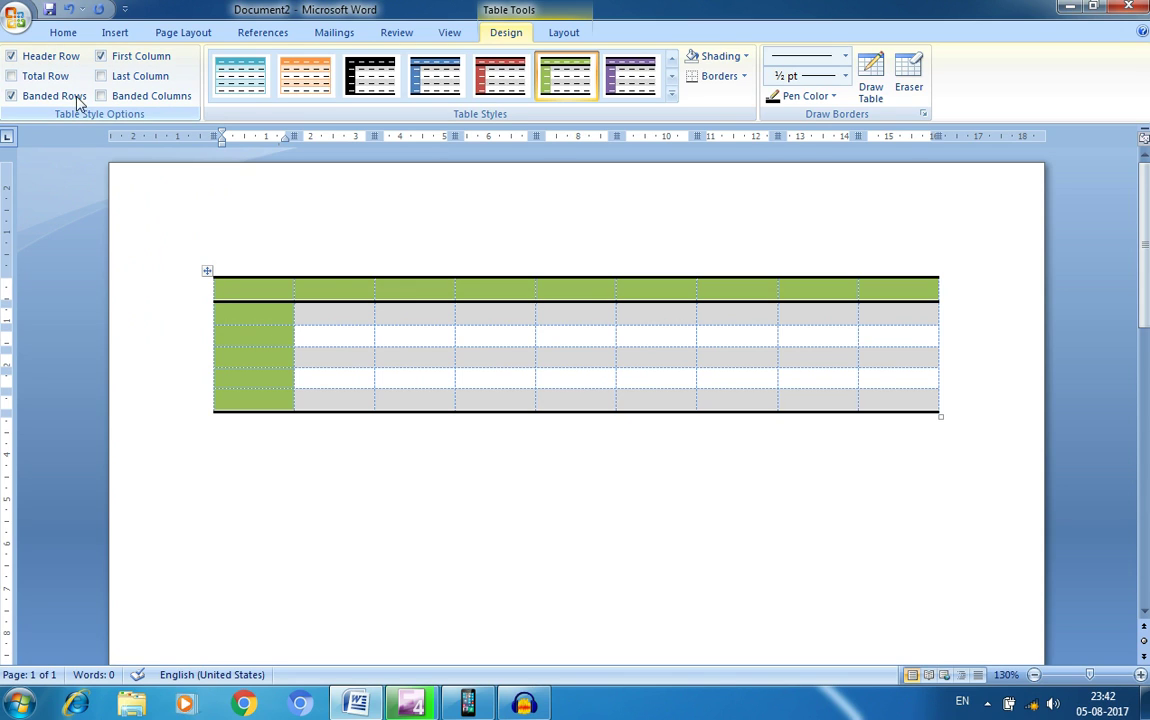
Step: Toggle the Header Row style option off and back on for the empty table
{"action": "left_click", "coordinate": [12, 57]}
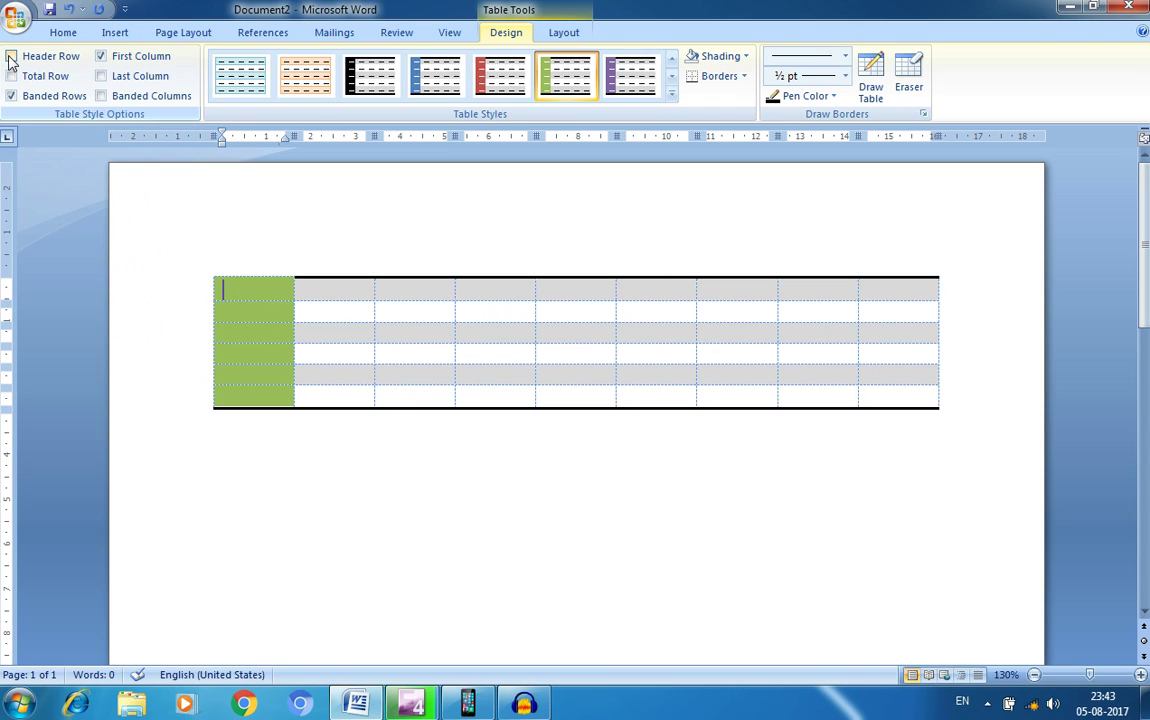
{"action": "left_click", "coordinate": [12, 57]}
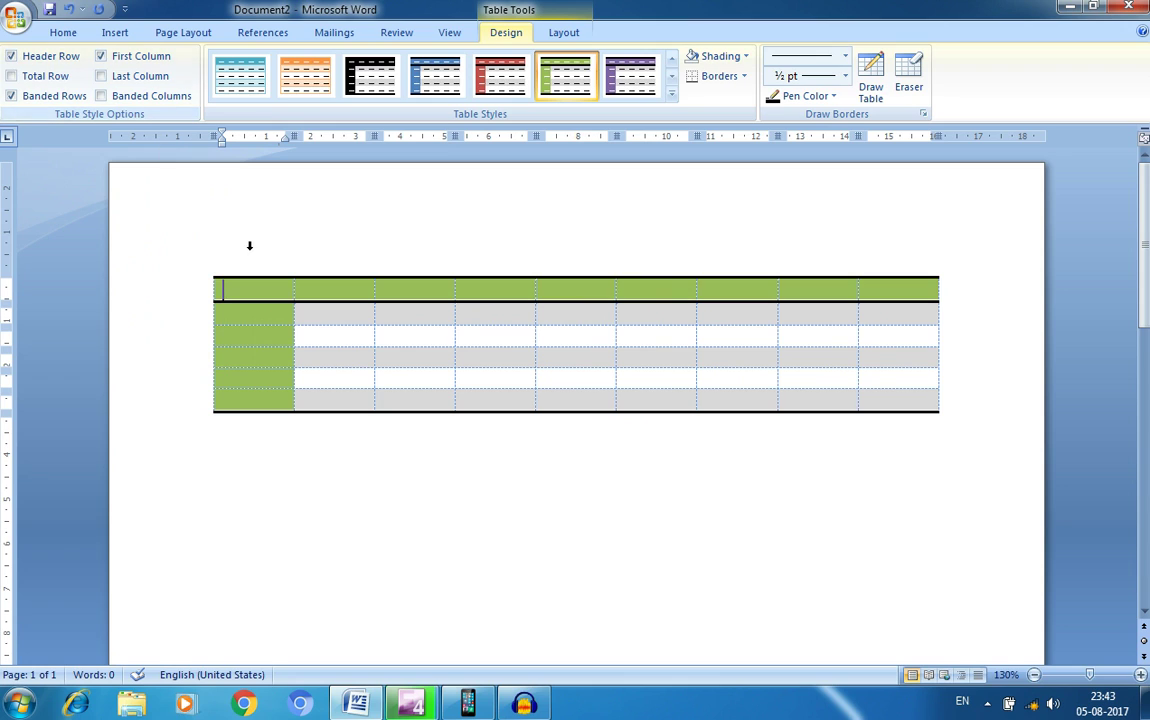
Step: Fill the first four header cells with Names, Telugu, Hindi and English
{"action": "type", "text": "Names"}
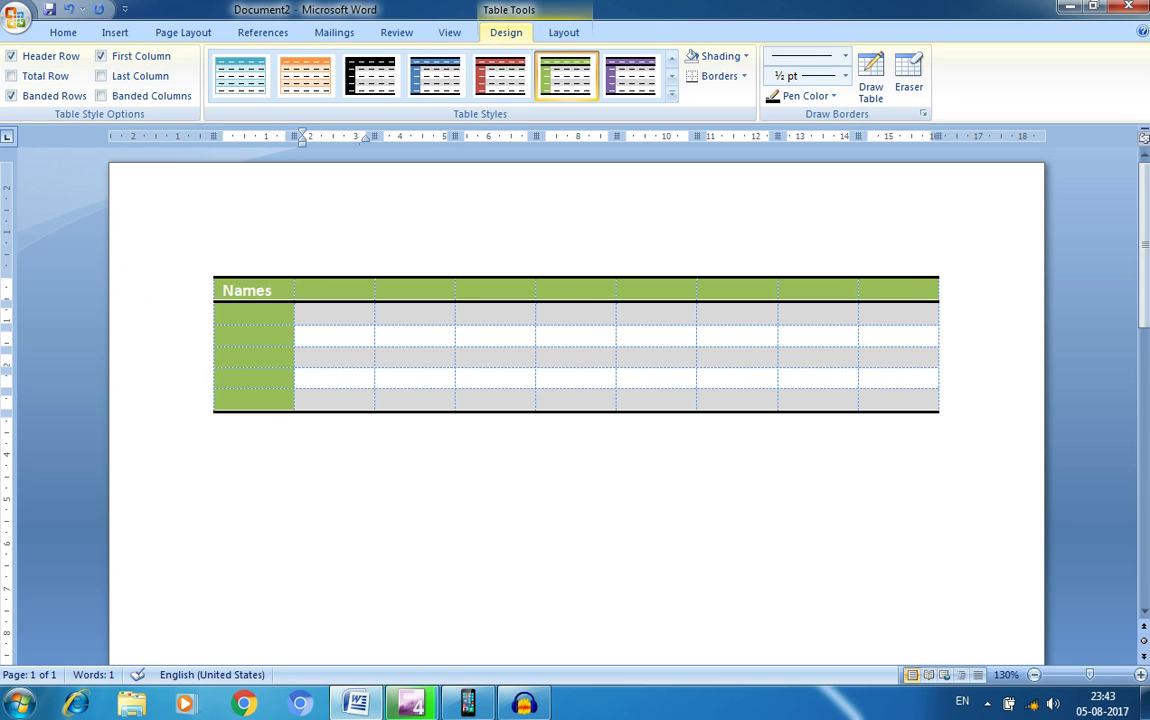
{"action": "key", "text": "Tab"}
{"action": "type", "text": "telugu"}
{"action": "key", "text": "Tab"}
{"action": "type", "text": "Hindi"}
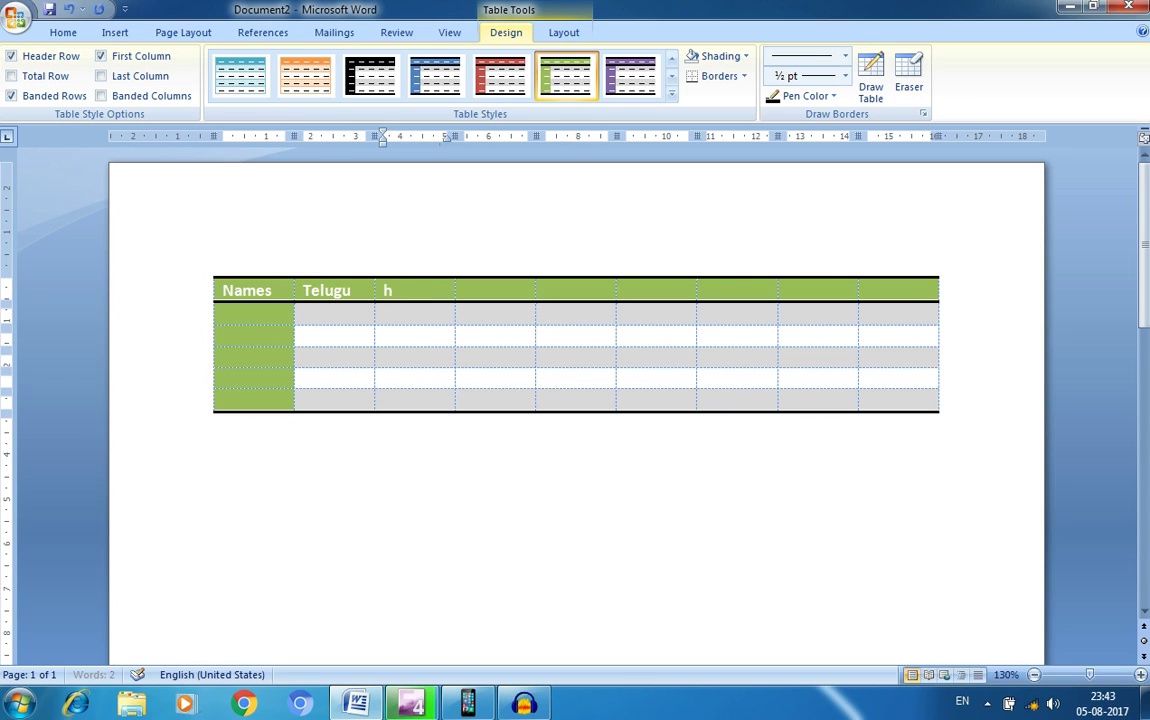
{"action": "key", "text": "Tab"}
{"action": "type", "text": "e"}
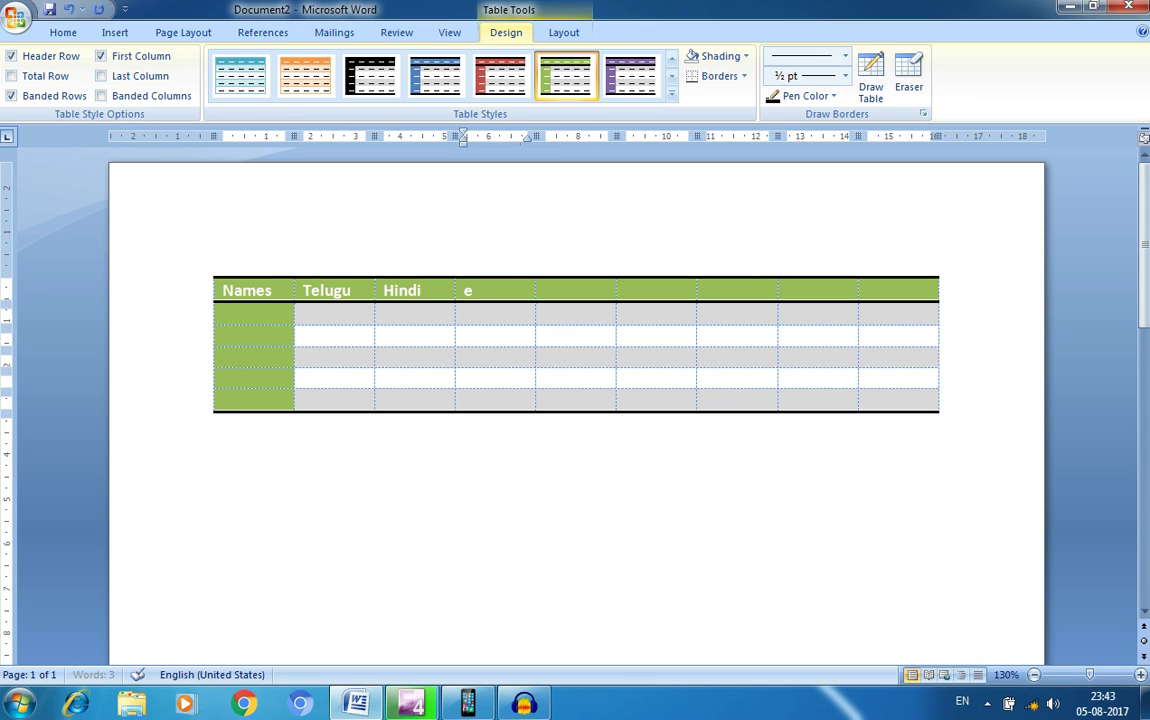
{"action": "type", "text": "nglish"}
Step: Fill the next three header cells with Maths, Science and social
{"action": "key", "text": "Tab"}
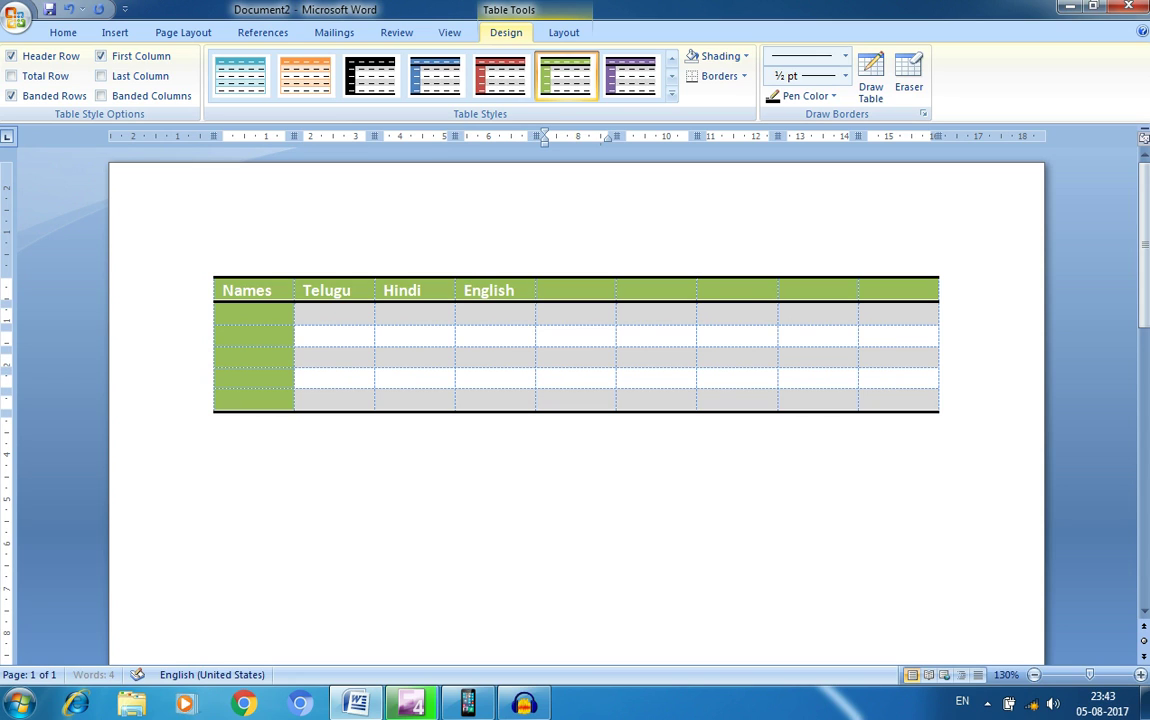
{"action": "type", "text": "matjhs"}
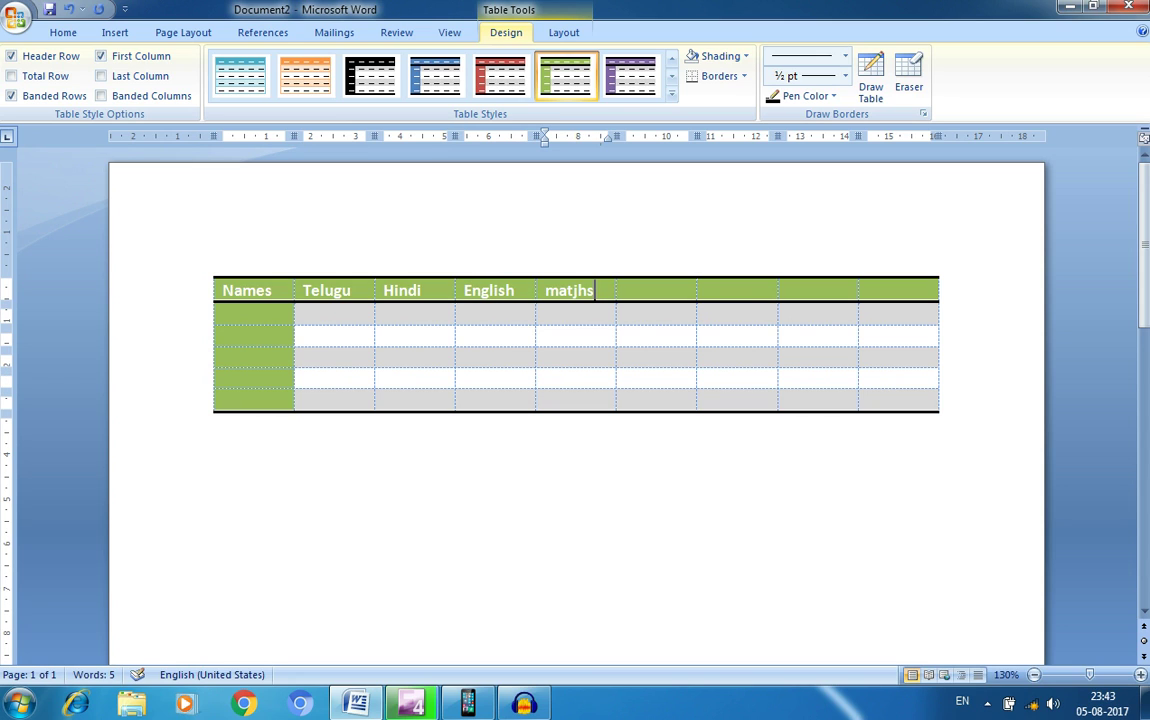
{"action": "key", "text": "BackSpace"}
{"action": "type", "text": "hs"}
{"action": "key", "text": "Tab"}
{"action": "type", "text": "s"}
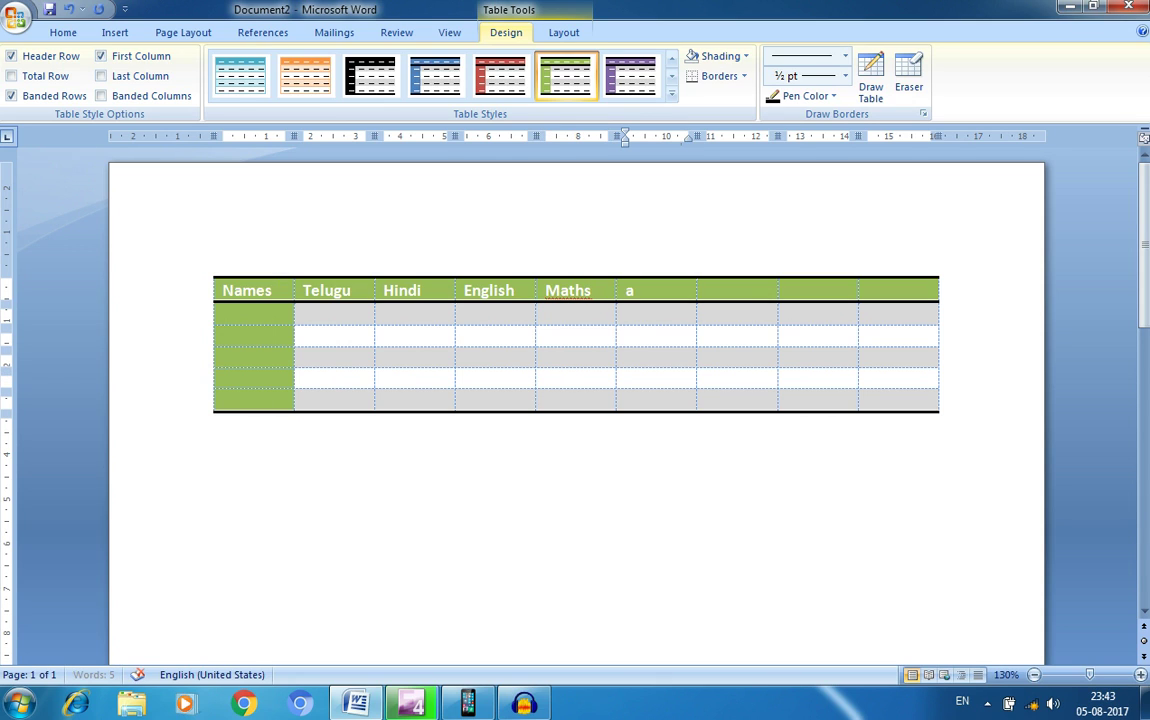
{"action": "type", "text": "cience"}
{"action": "key", "text": "Tab"}
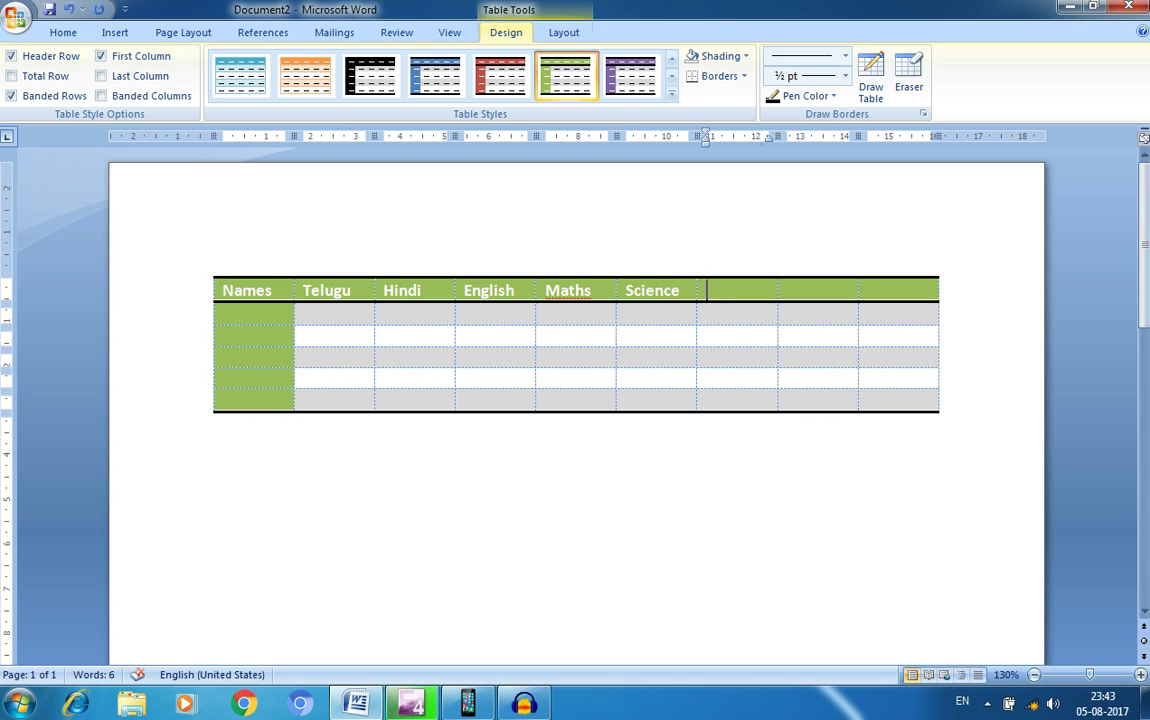
{"action": "type", "text": "social"}
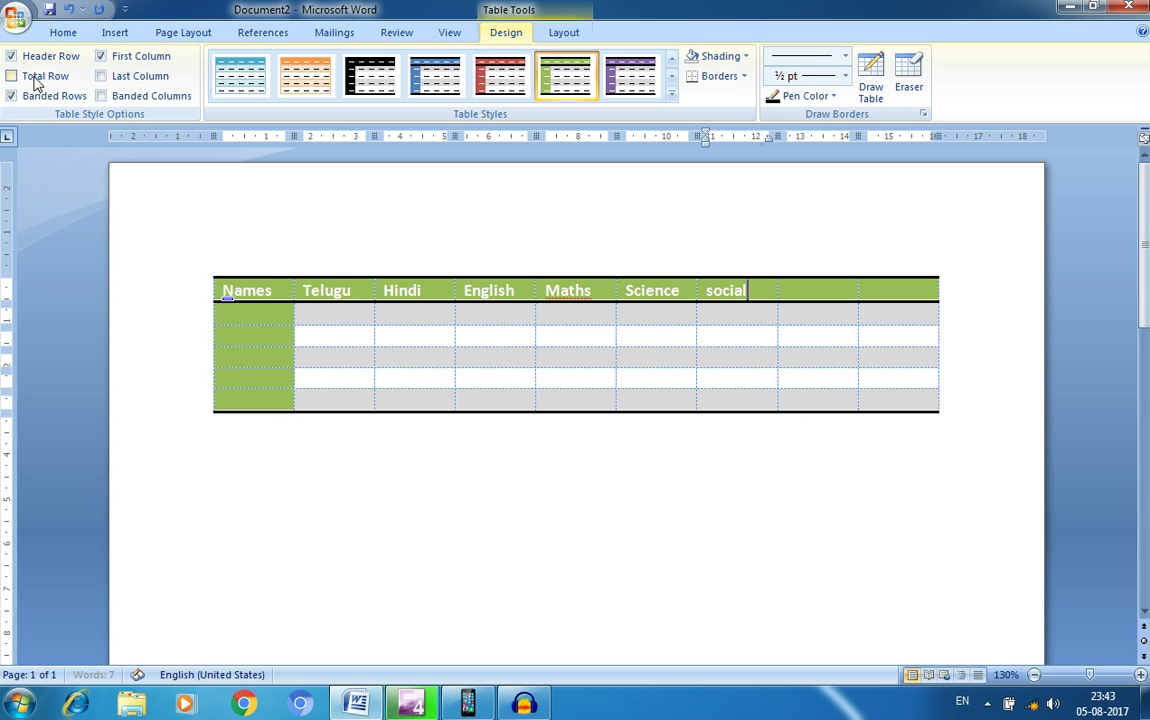
Step: Toggle the Header Row and First Column style options off and back on to compare the table's formatting
{"action": "left_click", "coordinate": [11, 57]}
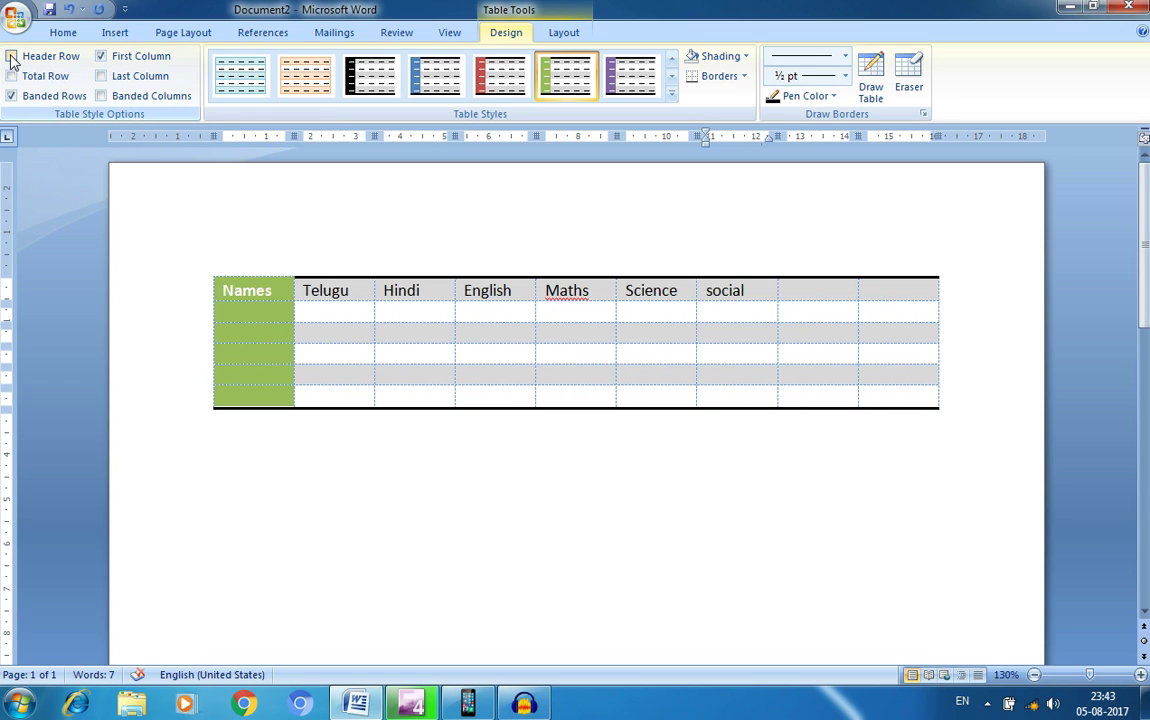
{"action": "left_click", "coordinate": [11, 57]}
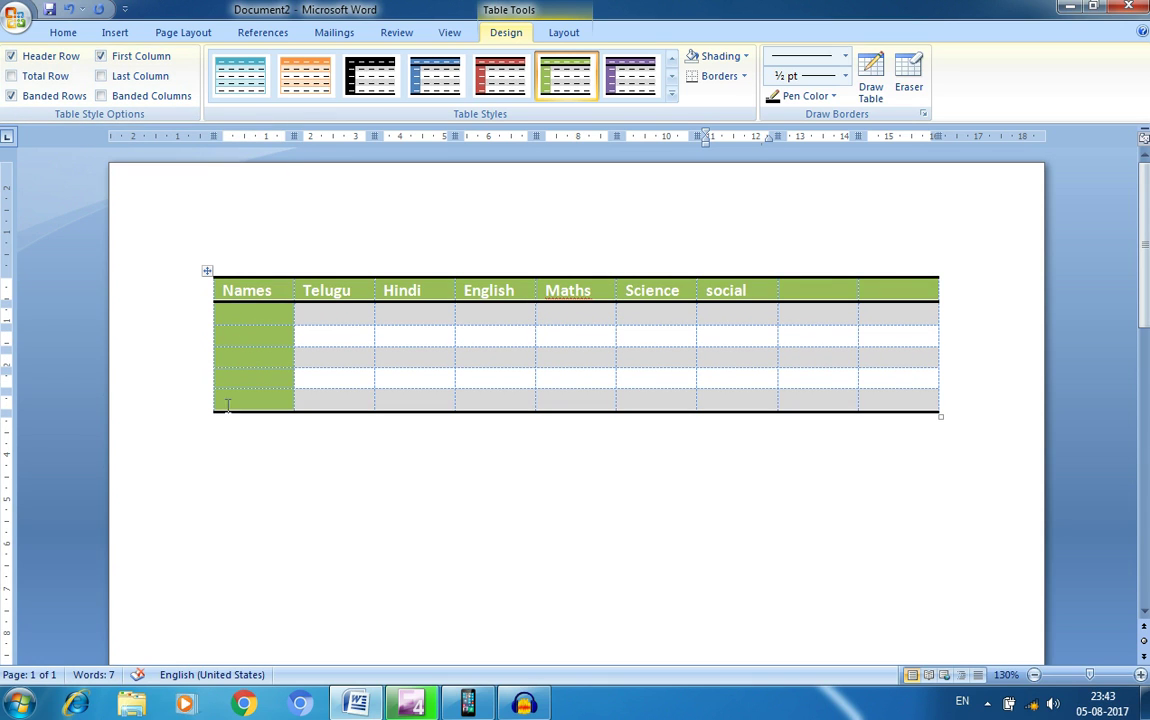
{"action": "left_click", "coordinate": [101, 58]}
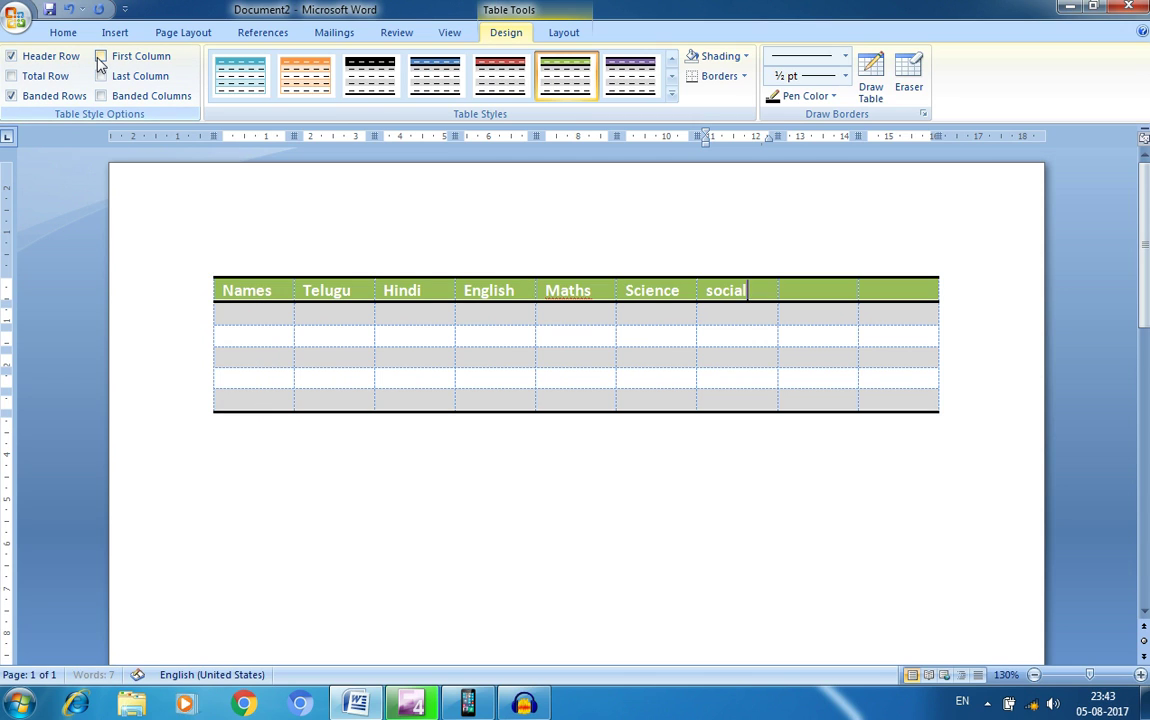
{"action": "left_click", "coordinate": [101, 57]}
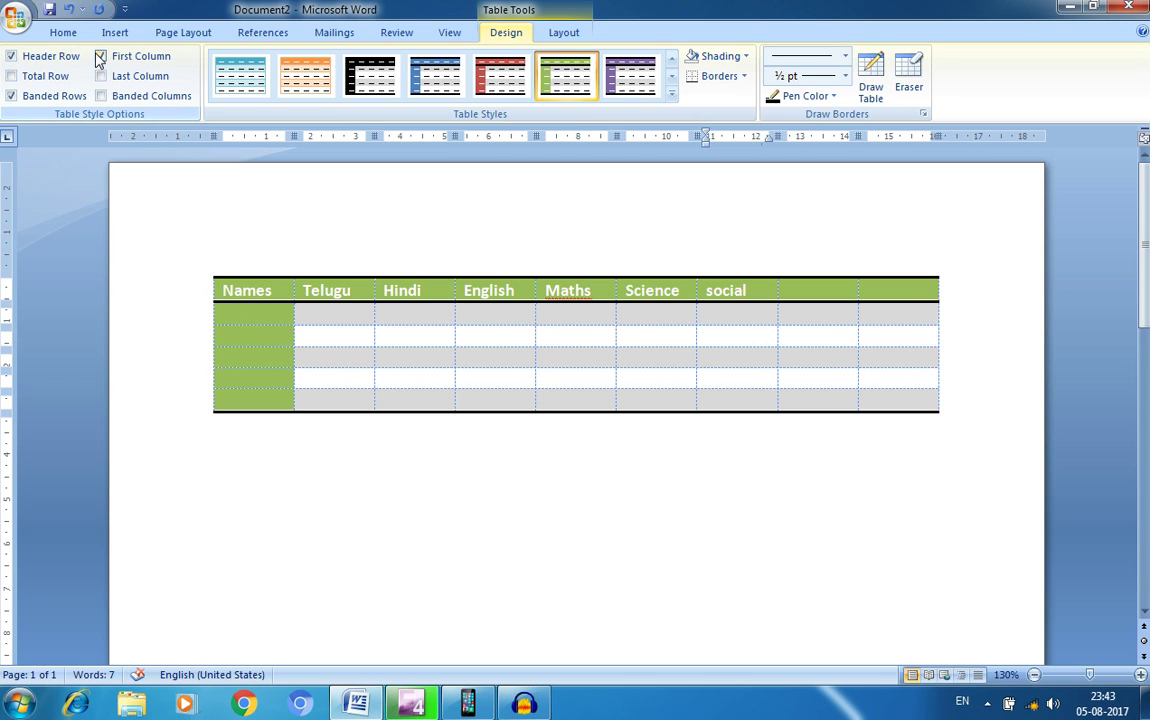
Step: Try out the Total Row and Last Column style options on the table, leaving both switched off
{"action": "left_click", "coordinate": [12, 78]}
{"action": "left_click", "coordinate": [12, 77]}
{"action": "left_click", "coordinate": [12, 77]}
{"action": "left_click", "coordinate": [12, 77]}
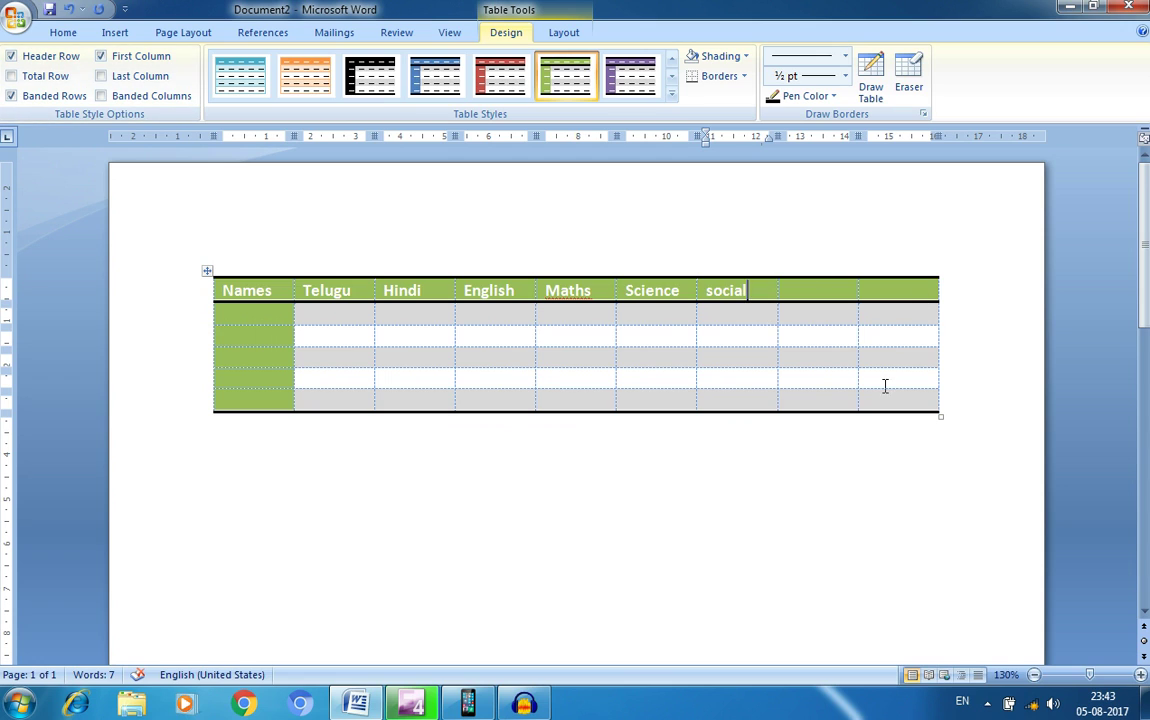
{"action": "left_click", "coordinate": [100, 77]}
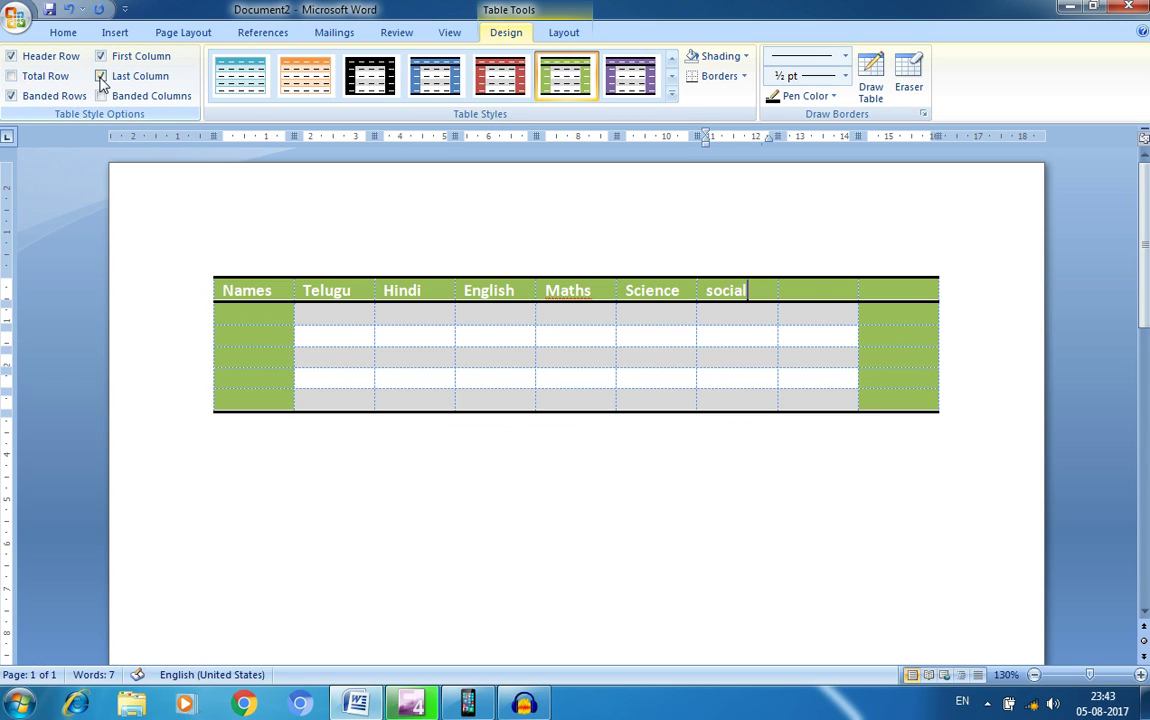
{"action": "left_click", "coordinate": [100, 77]}
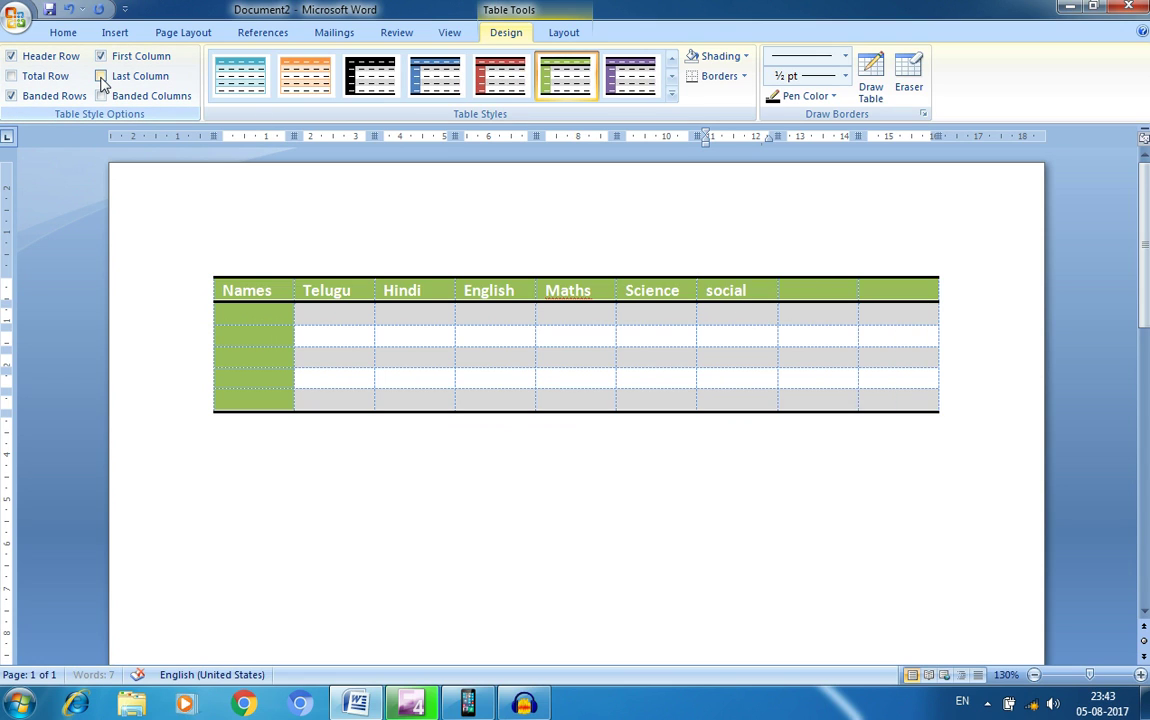
Step: Try out the Banded Rows and Banded Columns style options on the table, leaving both switched off
{"action": "left_click", "coordinate": [12, 97]}
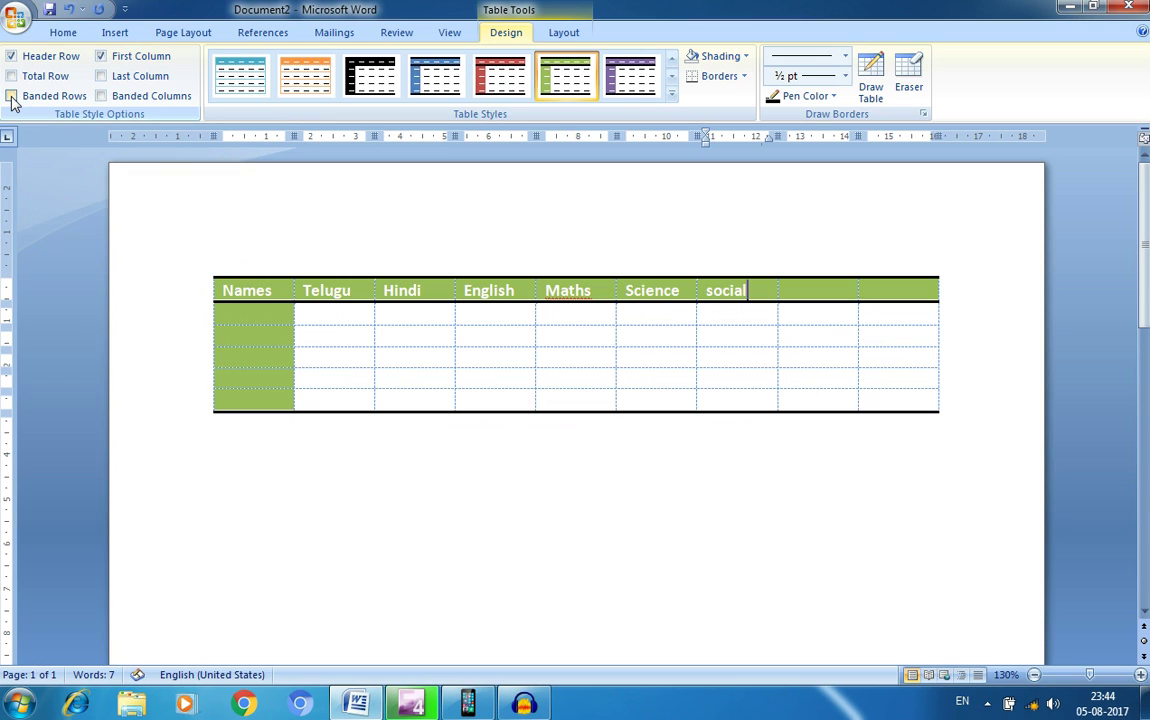
{"action": "left_click", "coordinate": [12, 97]}
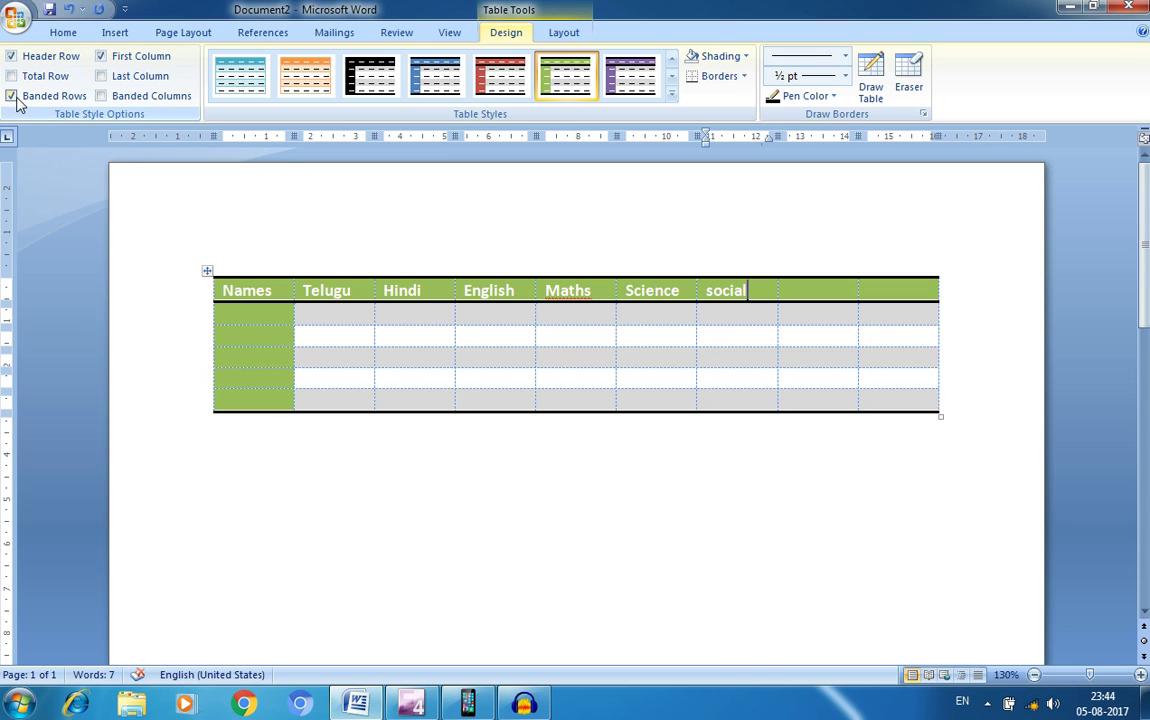
{"action": "left_click", "coordinate": [101, 98]}
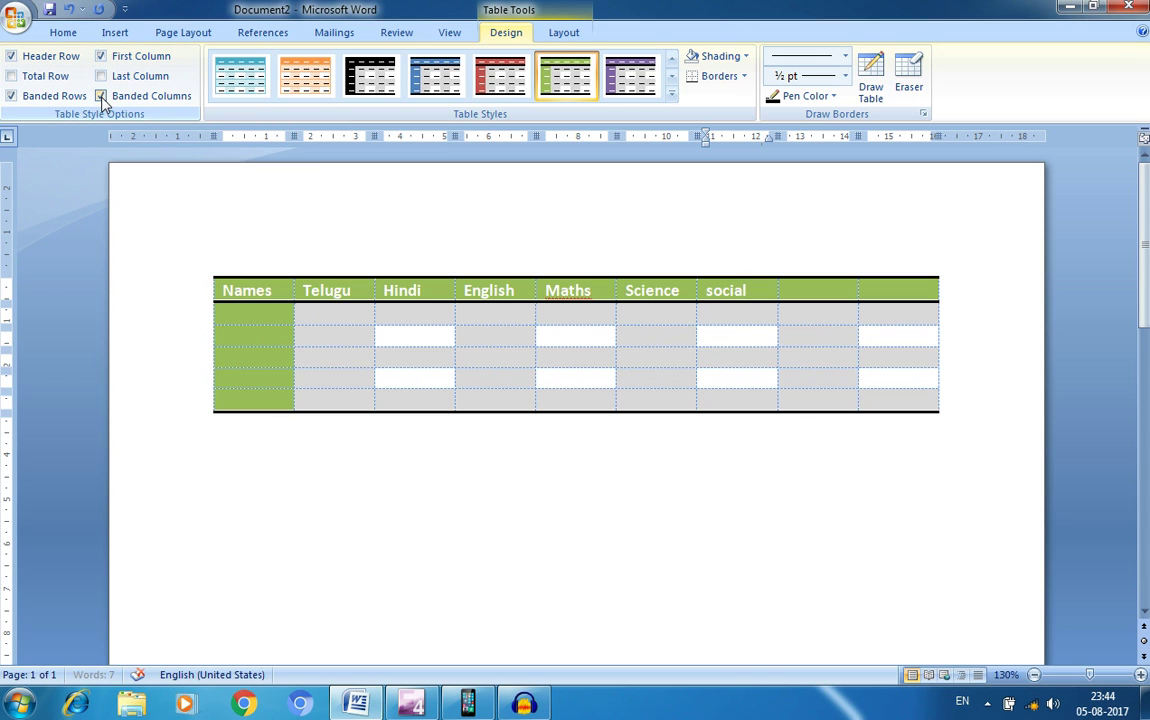
{"action": "left_click", "coordinate": [101, 98]}
{"action": "left_click", "coordinate": [101, 97]}
{"action": "left_click", "coordinate": [101, 97]}
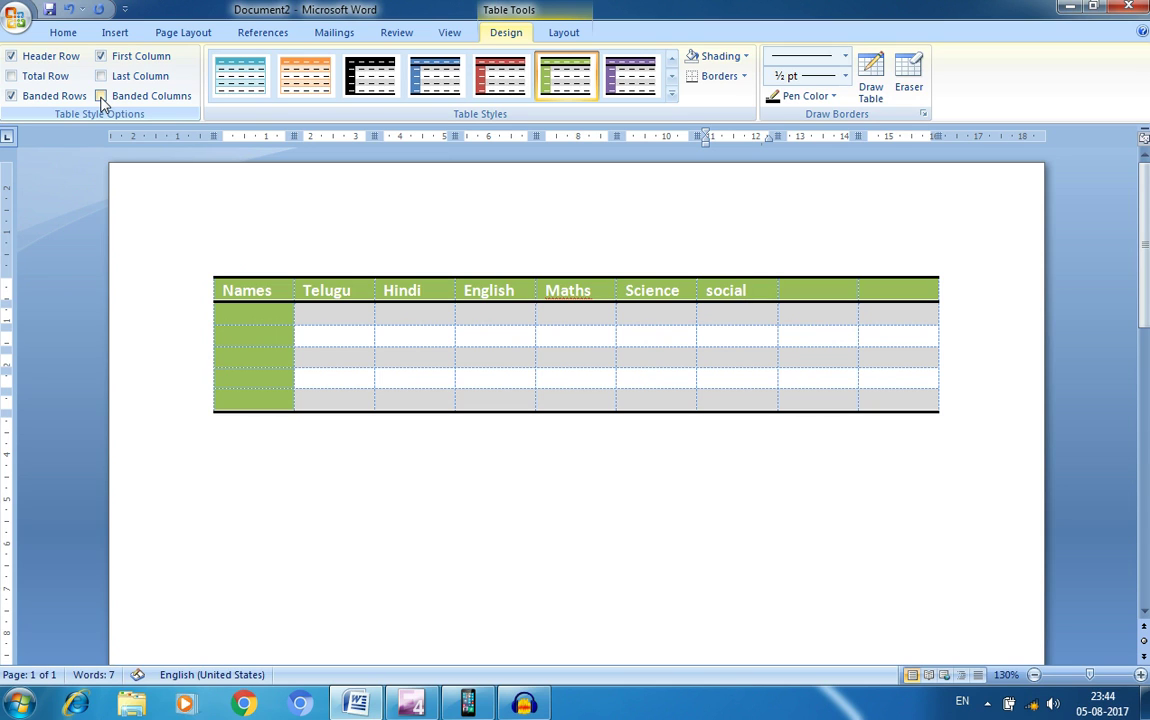
{"action": "left_click", "coordinate": [101, 97]}
{"action": "left_click", "coordinate": [12, 96]}
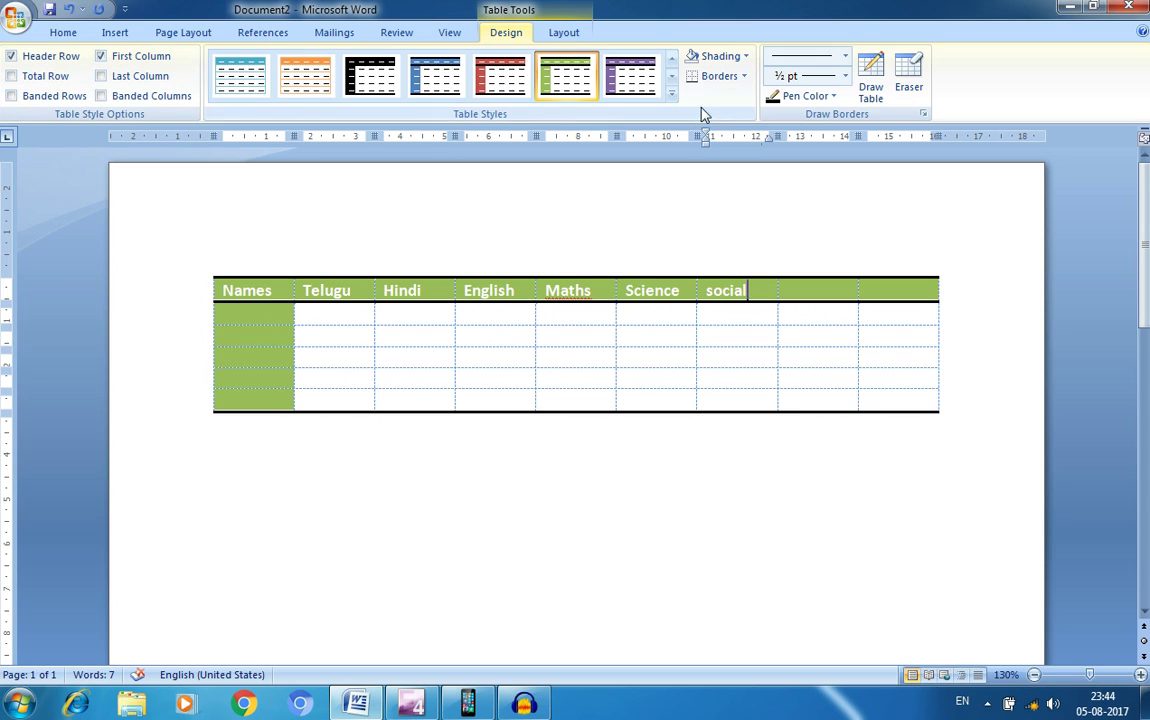
Step: Examine the shading colours, border options, line styles and pen colours available for the table without applying any
{"action": "left_click", "coordinate": [745, 57]}
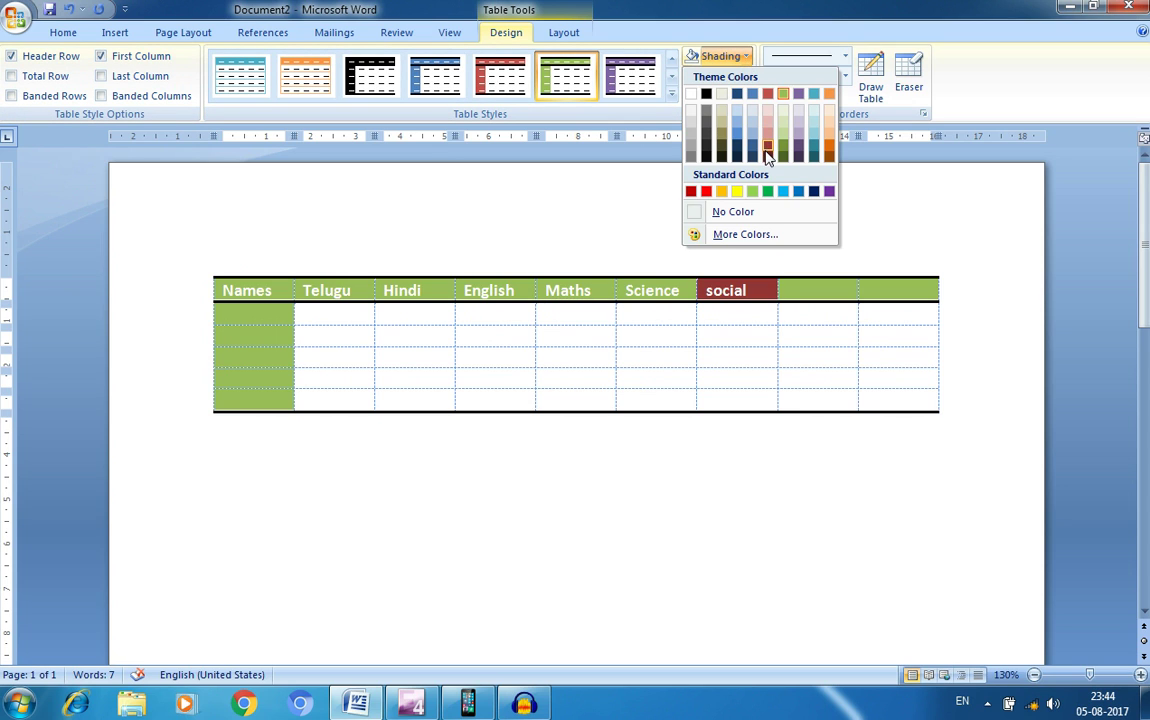
{"action": "left_click", "coordinate": [583, 288]}
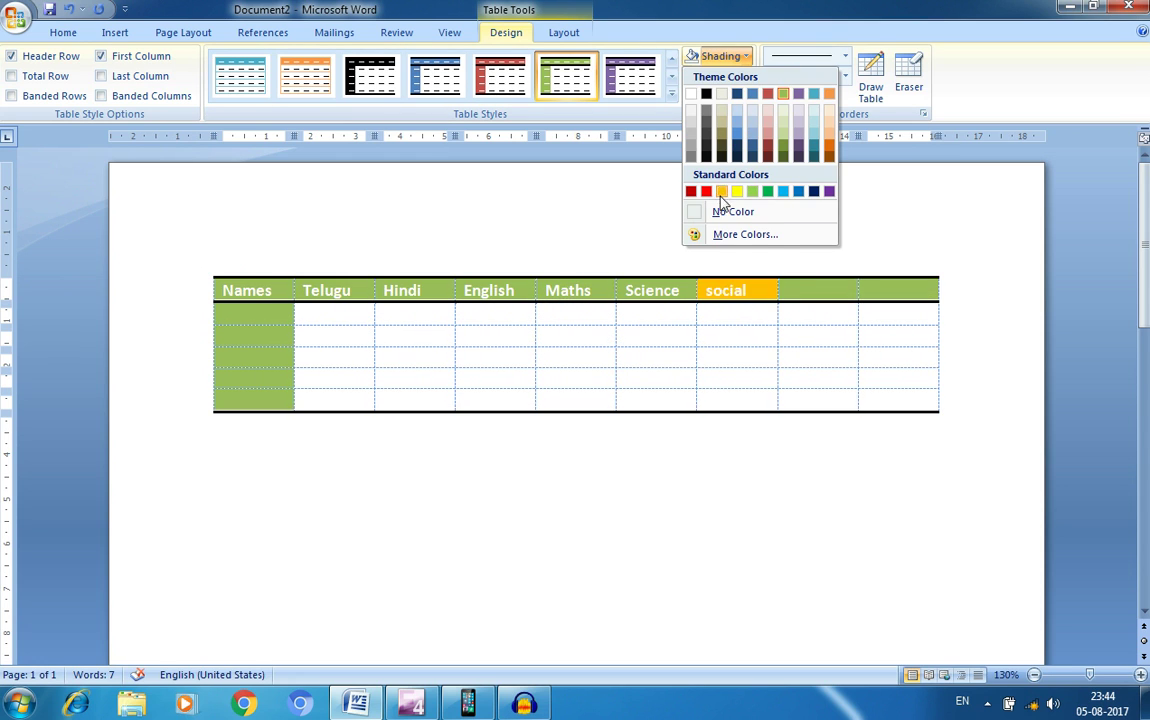
{"action": "left_click", "coordinate": [596, 331]}
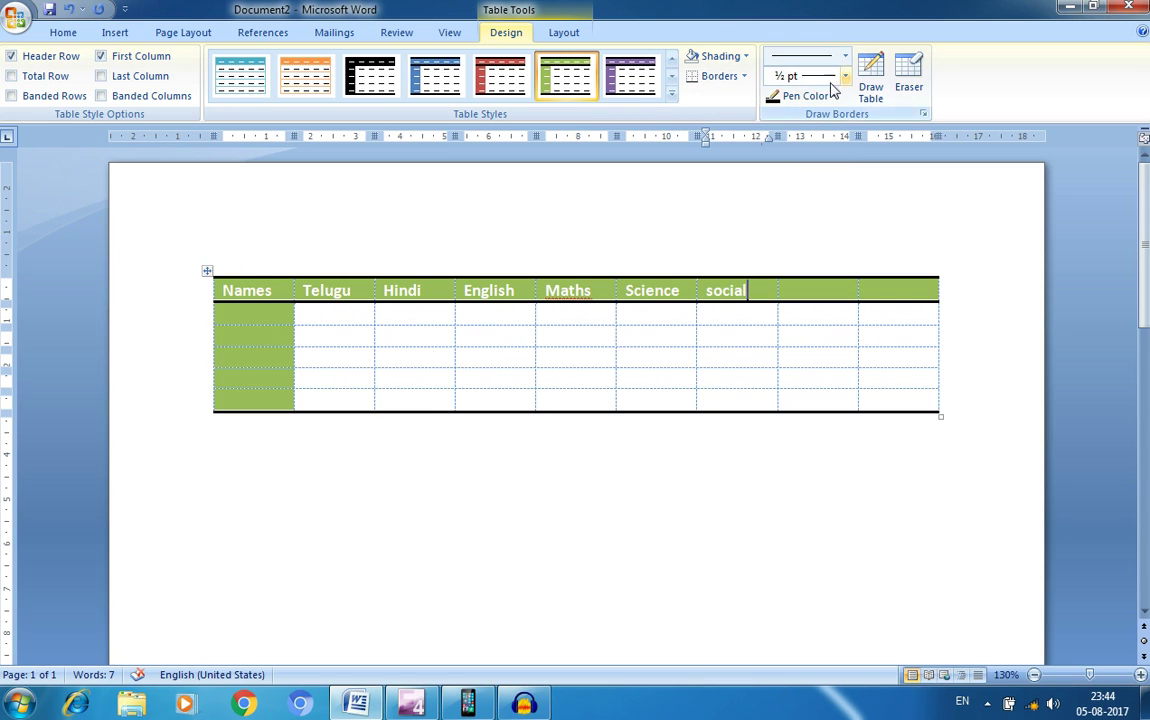
{"action": "left_click", "coordinate": [745, 82]}
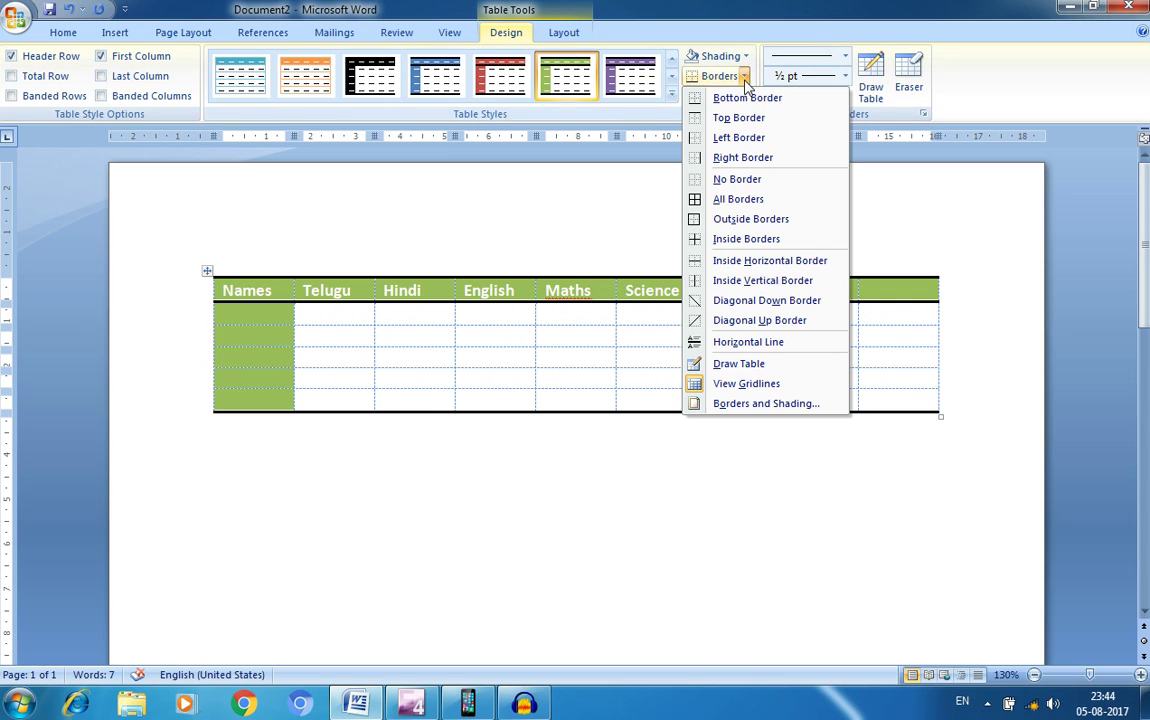
{"action": "left_click", "coordinate": [906, 85]}
{"action": "left_click", "coordinate": [846, 58]}
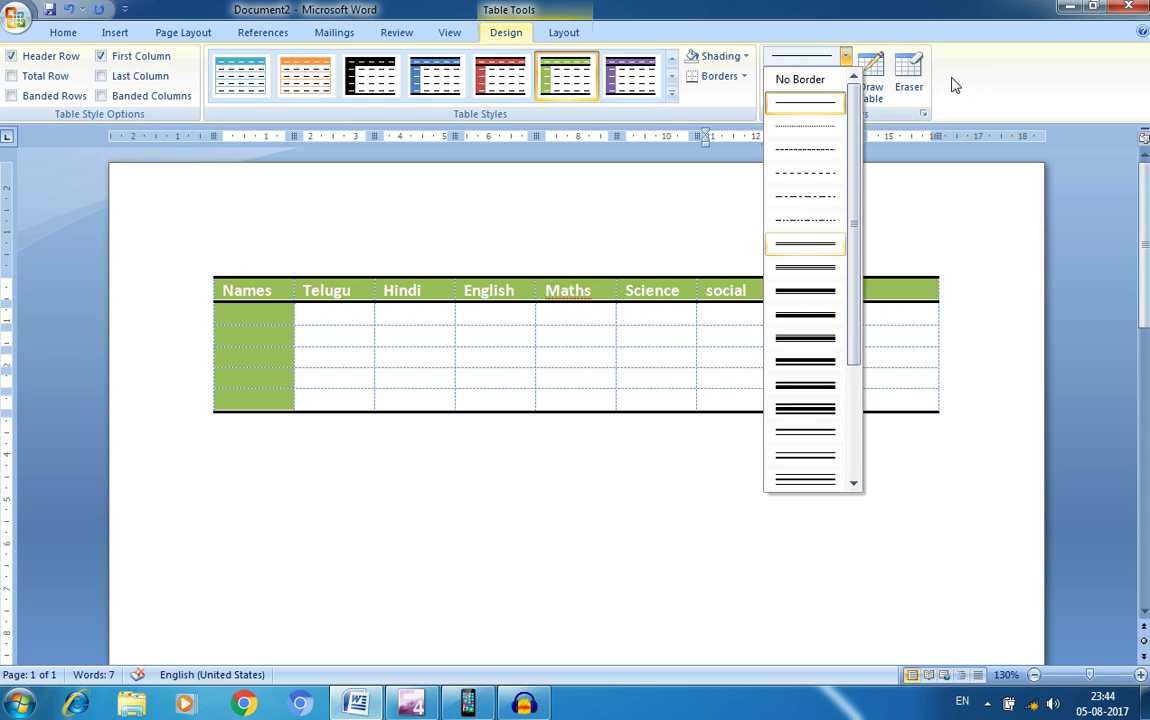
{"action": "left_click", "coordinate": [952, 85]}
{"action": "left_click", "coordinate": [838, 96]}
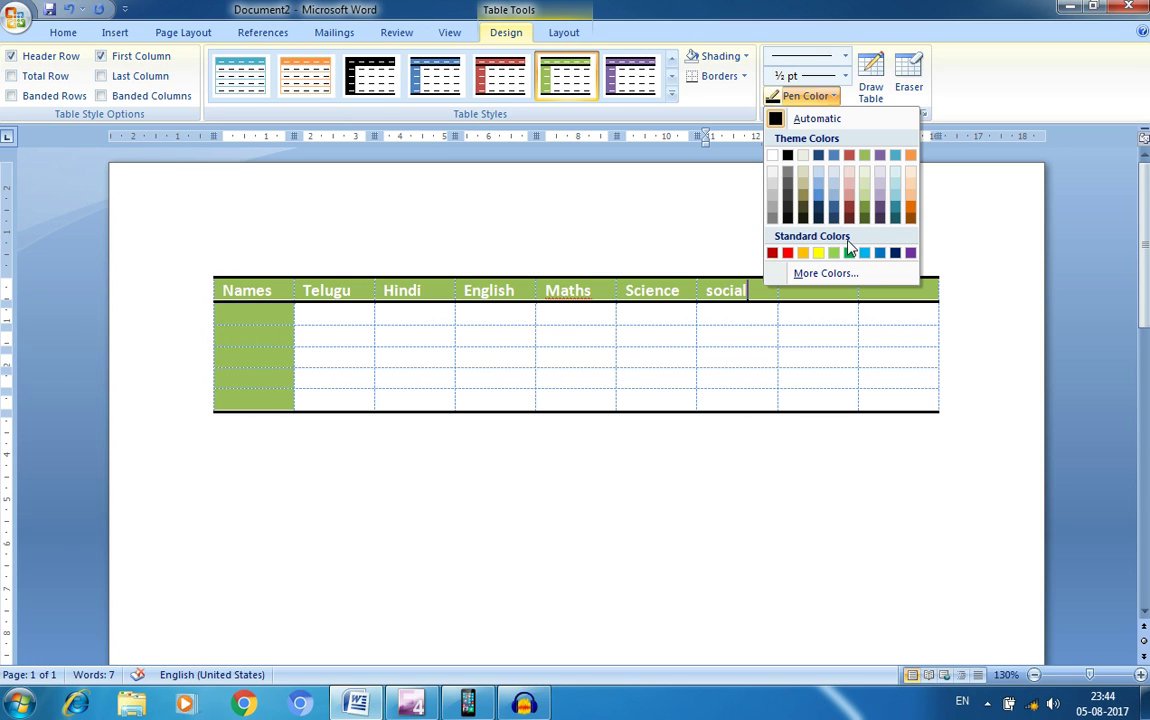
{"action": "left_click", "coordinate": [905, 85]}
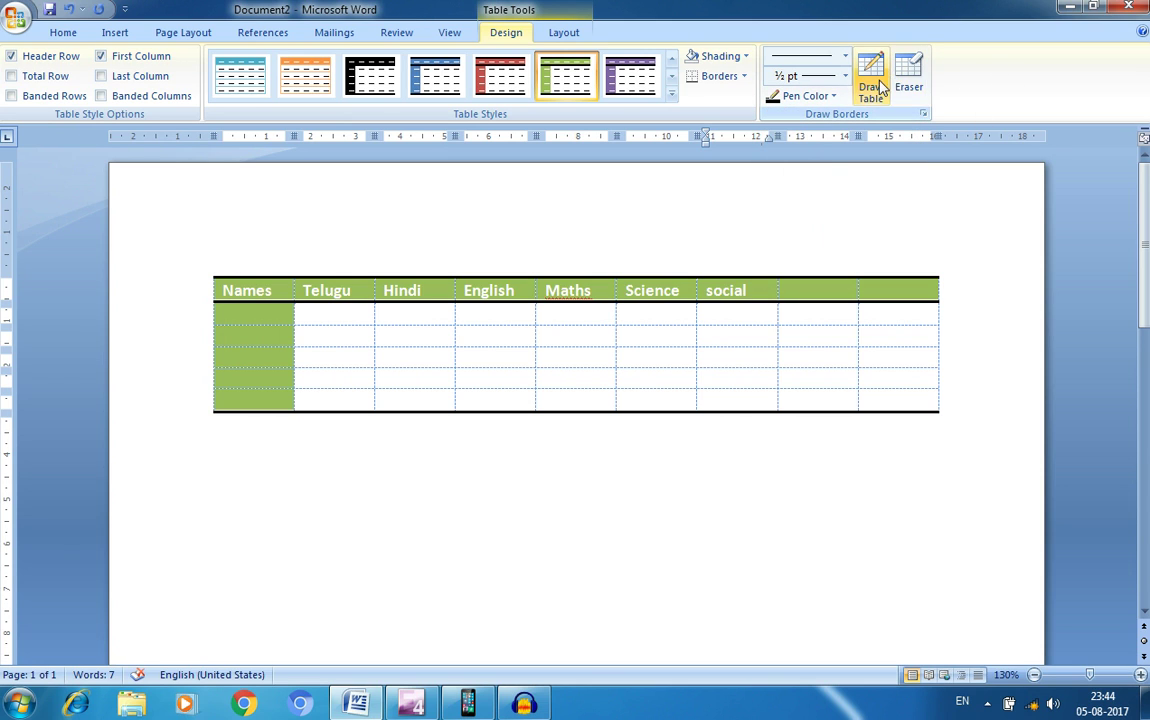
Step: Erase the top border of the last header cell, and undo a trial erasure of the whole table
{"action": "left_click", "coordinate": [908, 80]}
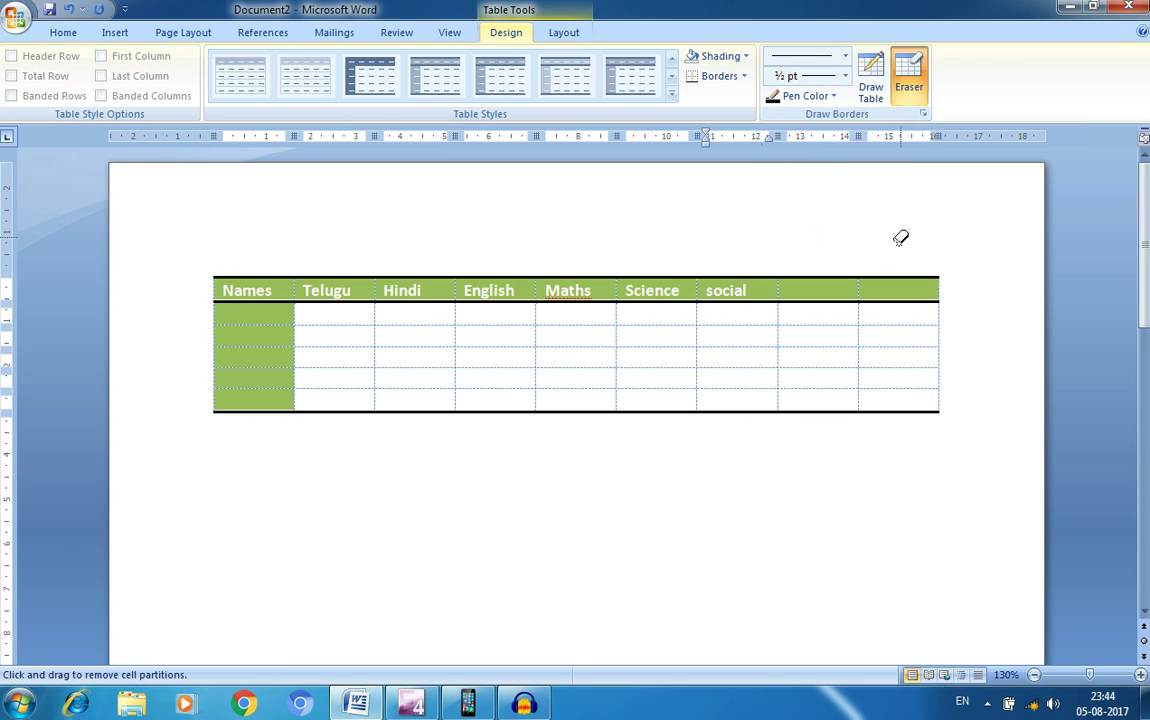
{"action": "left_click", "coordinate": [898, 277]}
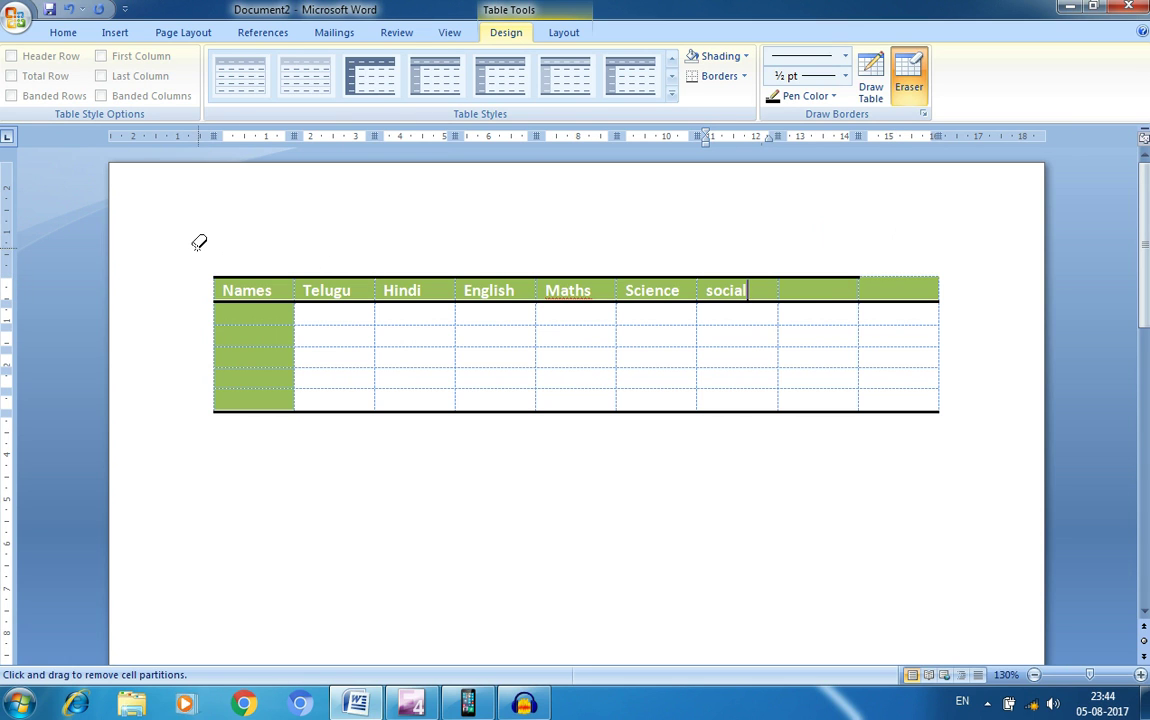
{"action": "mouse_move", "coordinate": [197, 248]}
{"action": "left_mouse_down"}
{"action": "mouse_move", "coordinate": [698, 411]}
{"action": "mouse_move", "coordinate": [988, 458]}
{"action": "left_mouse_up"}
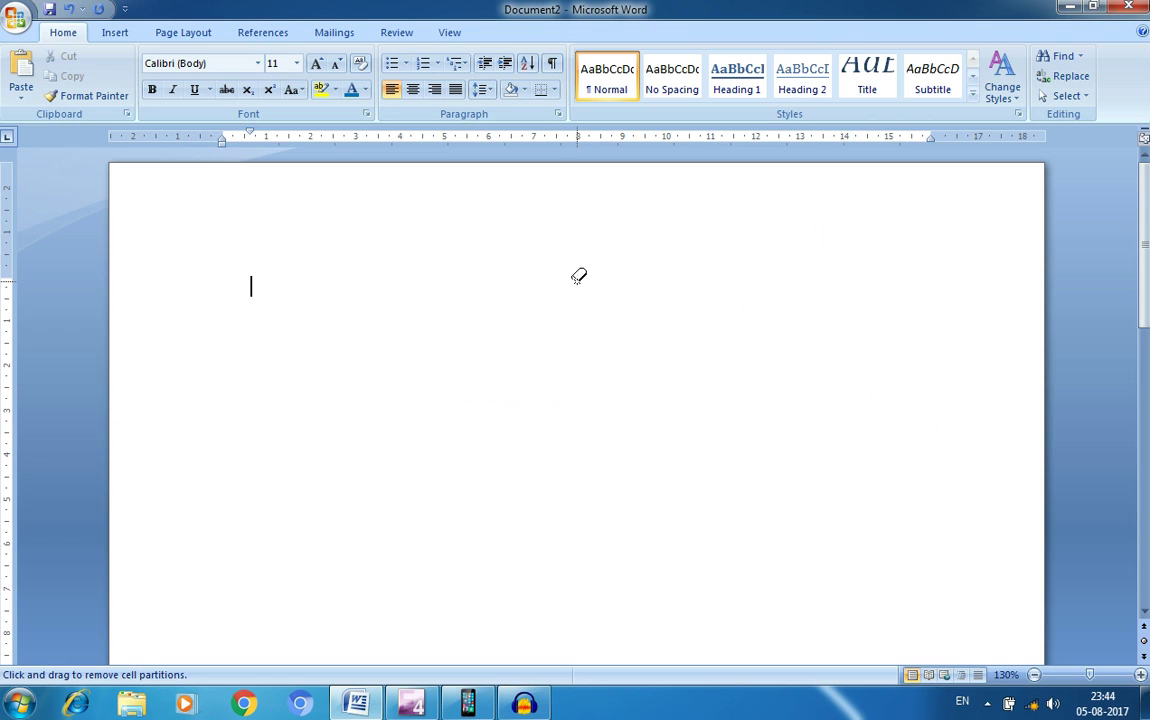
{"action": "key", "text": "ctrl+z"}
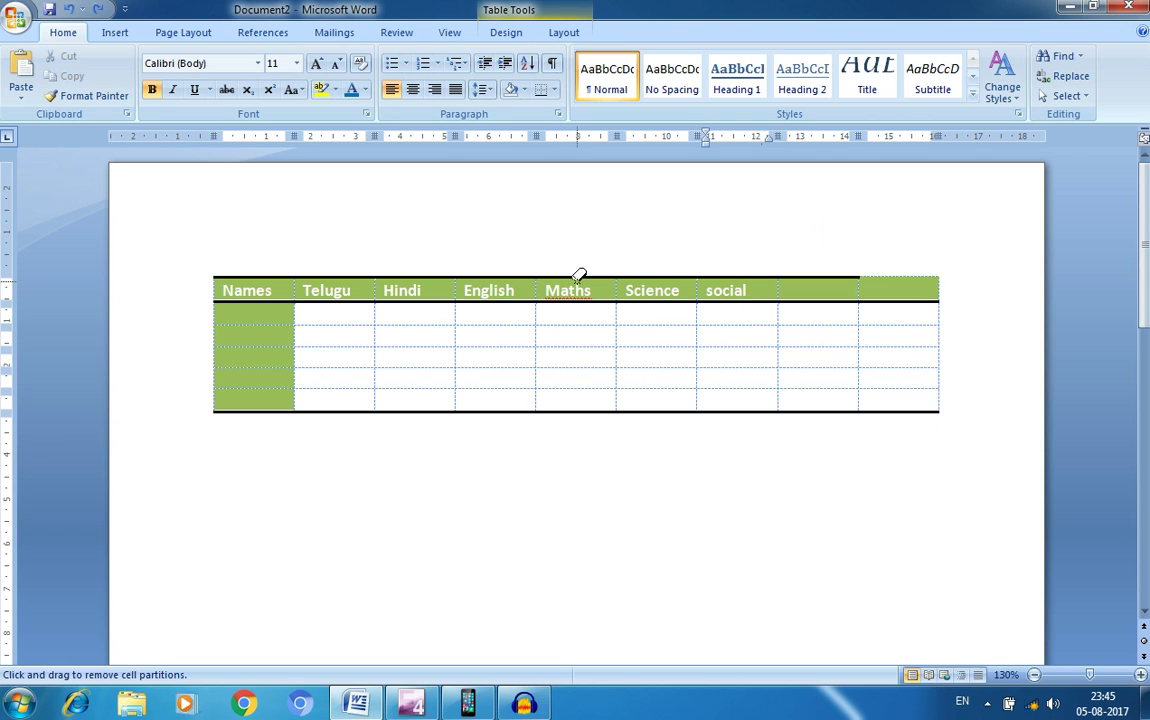
{"action": "key", "text": "Escape"}
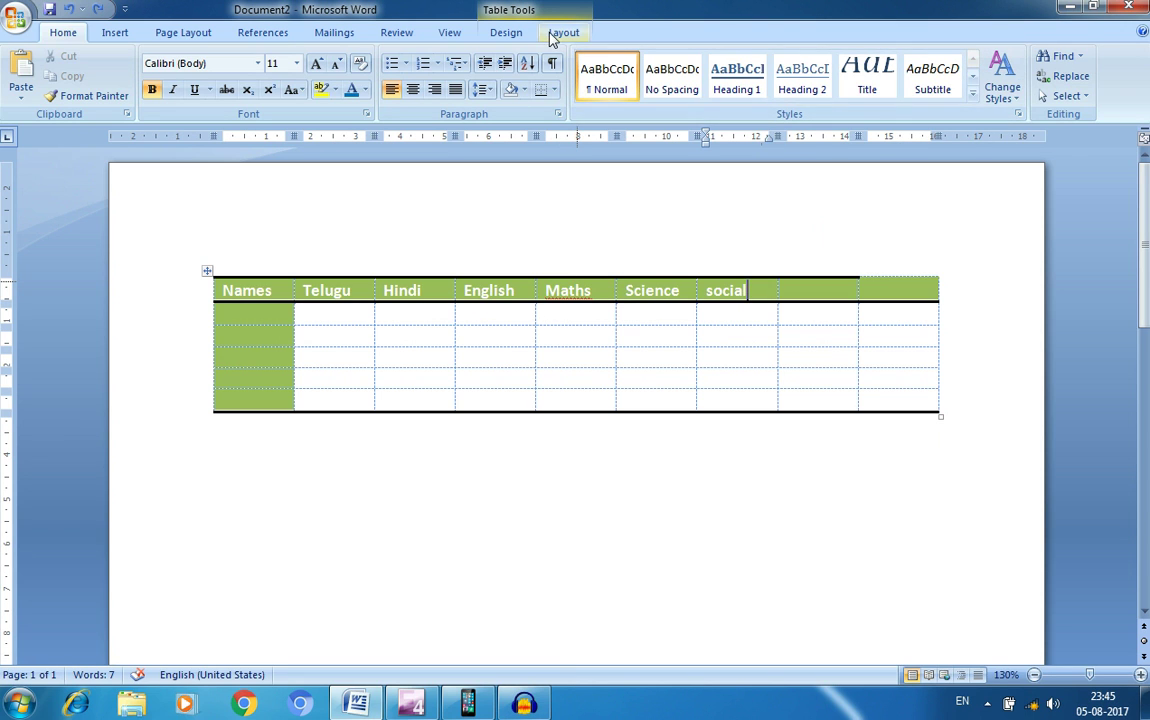
Step: Start modifying the table's current style, setting the whole table's font size to 16 and making it bold
{"action": "left_click", "coordinate": [512, 33]}
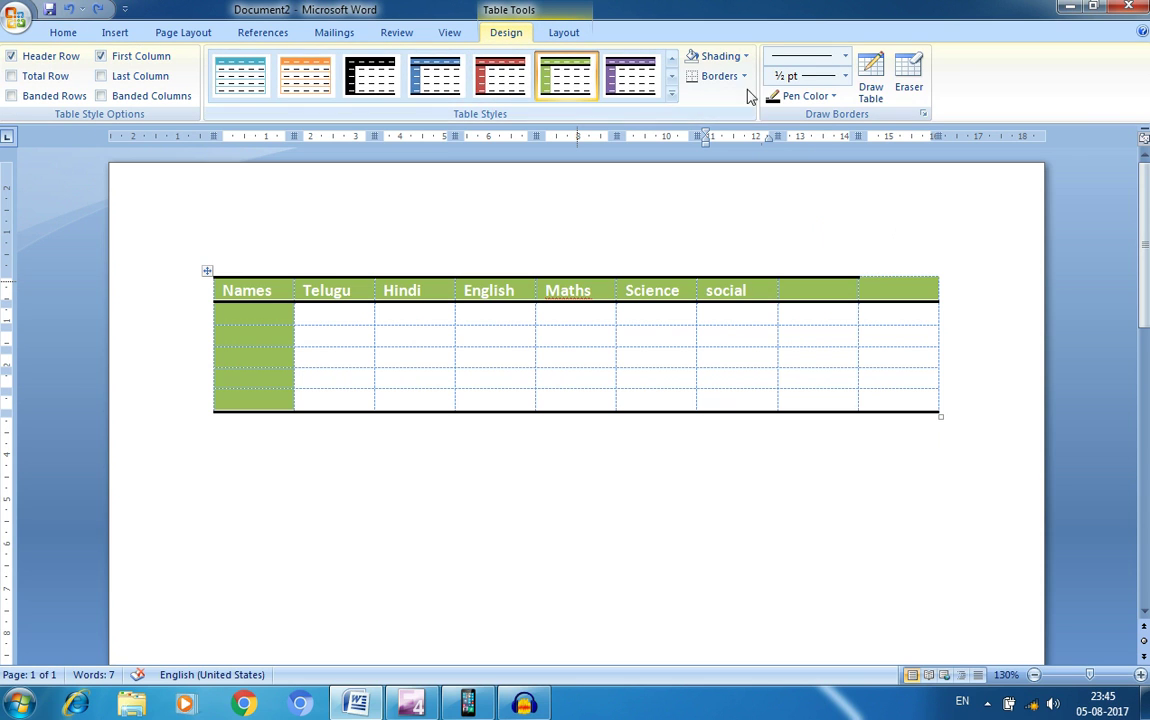
{"action": "left_click", "coordinate": [671, 93]}
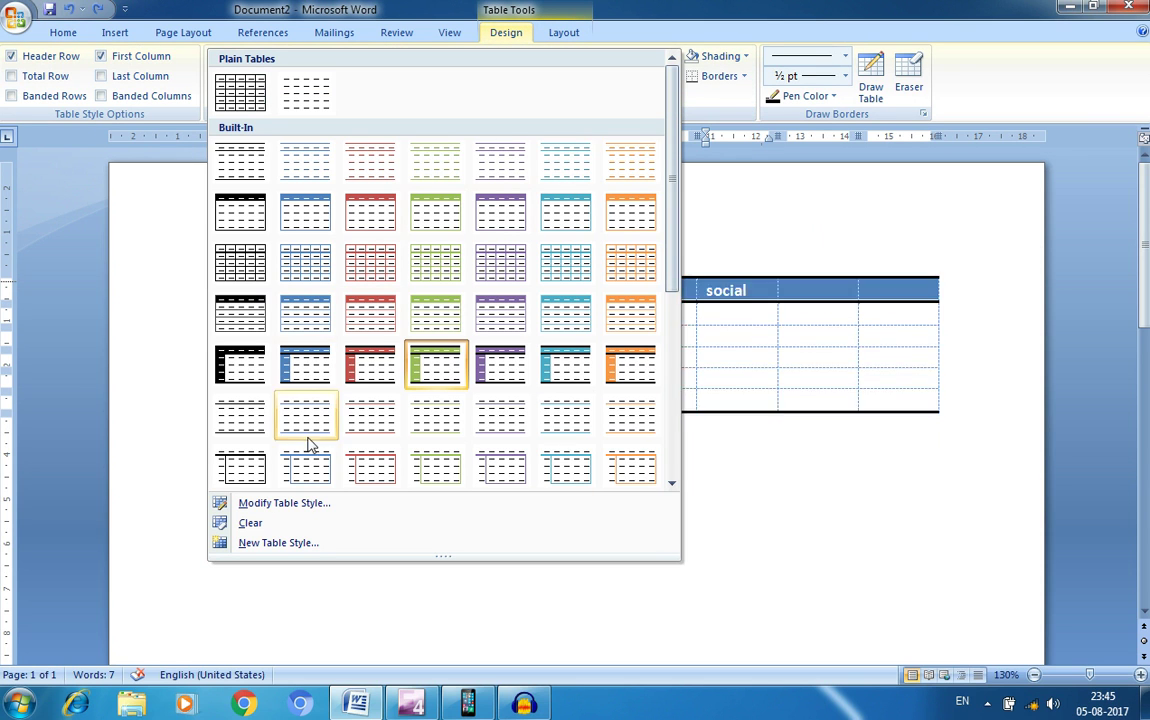
{"action": "left_click", "coordinate": [308, 503]}
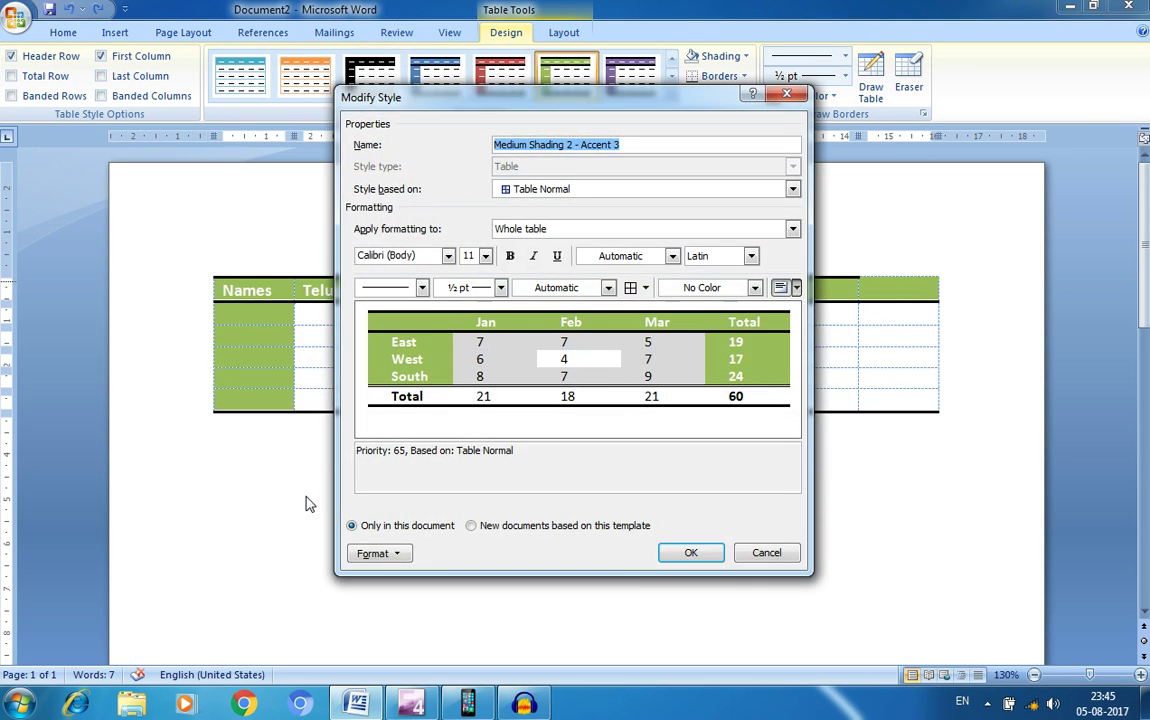
{"action": "left_click", "coordinate": [486, 256]}
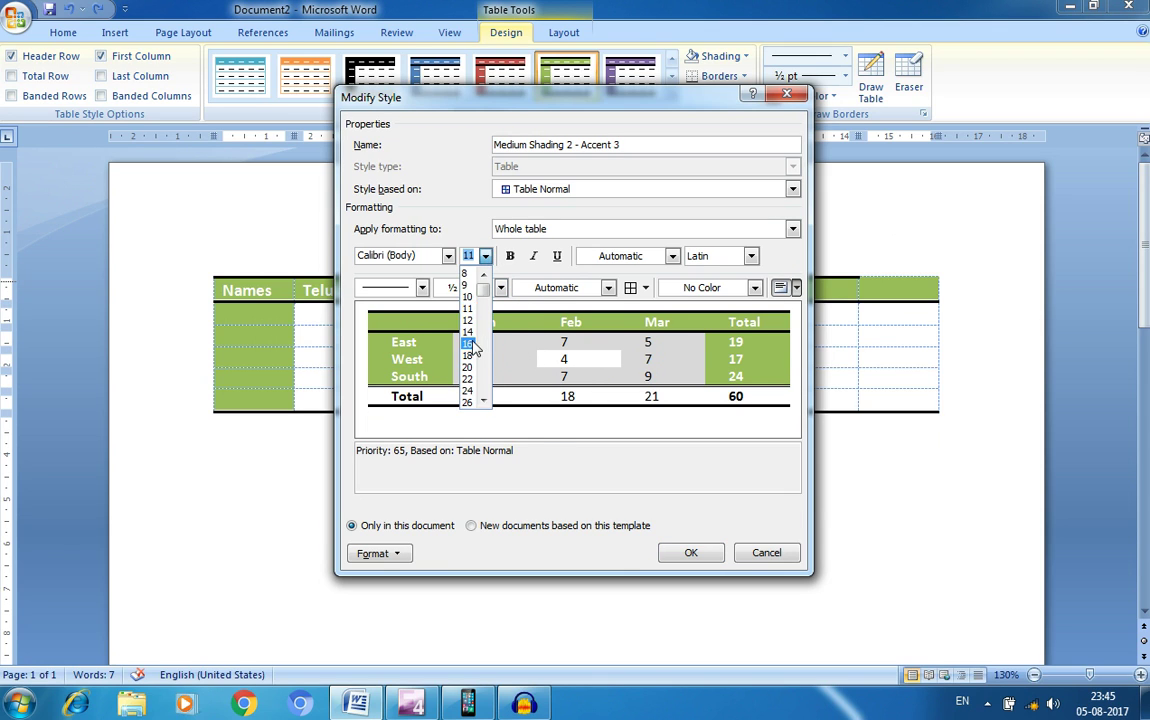
{"action": "left_click", "coordinate": [470, 360]}
{"action": "left_click", "coordinate": [509, 256]}
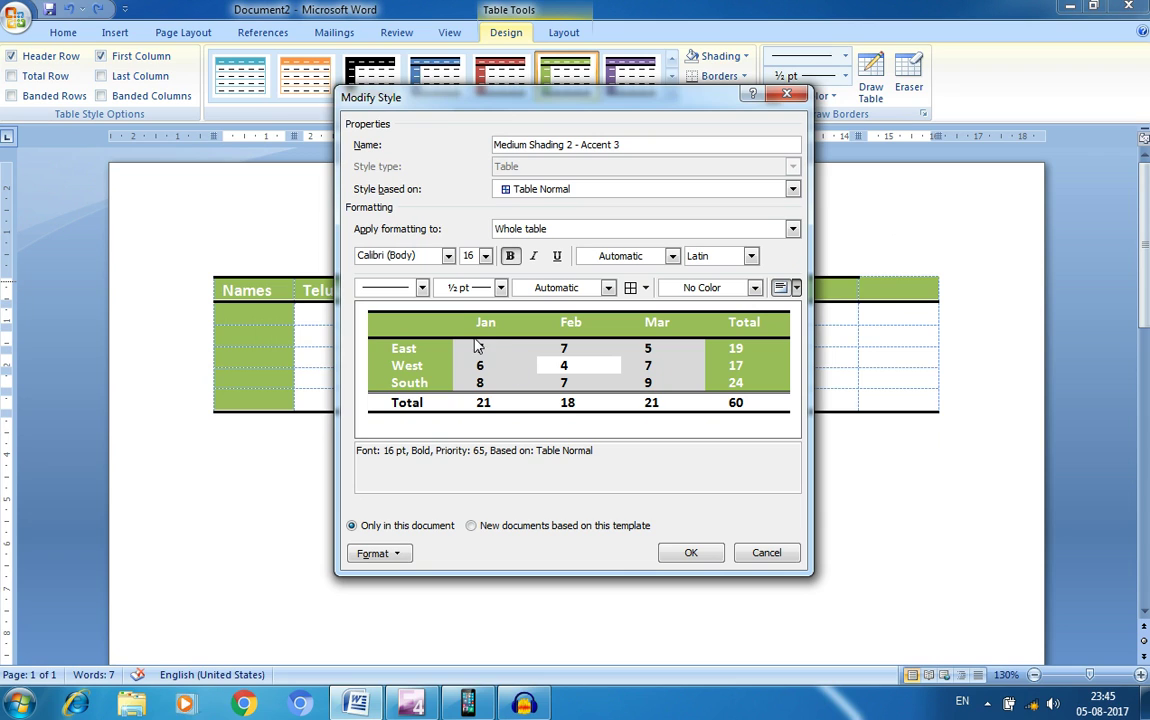
Step: Choose a thick 3 pt border line in the table style settings
{"action": "left_click", "coordinate": [500, 288]}
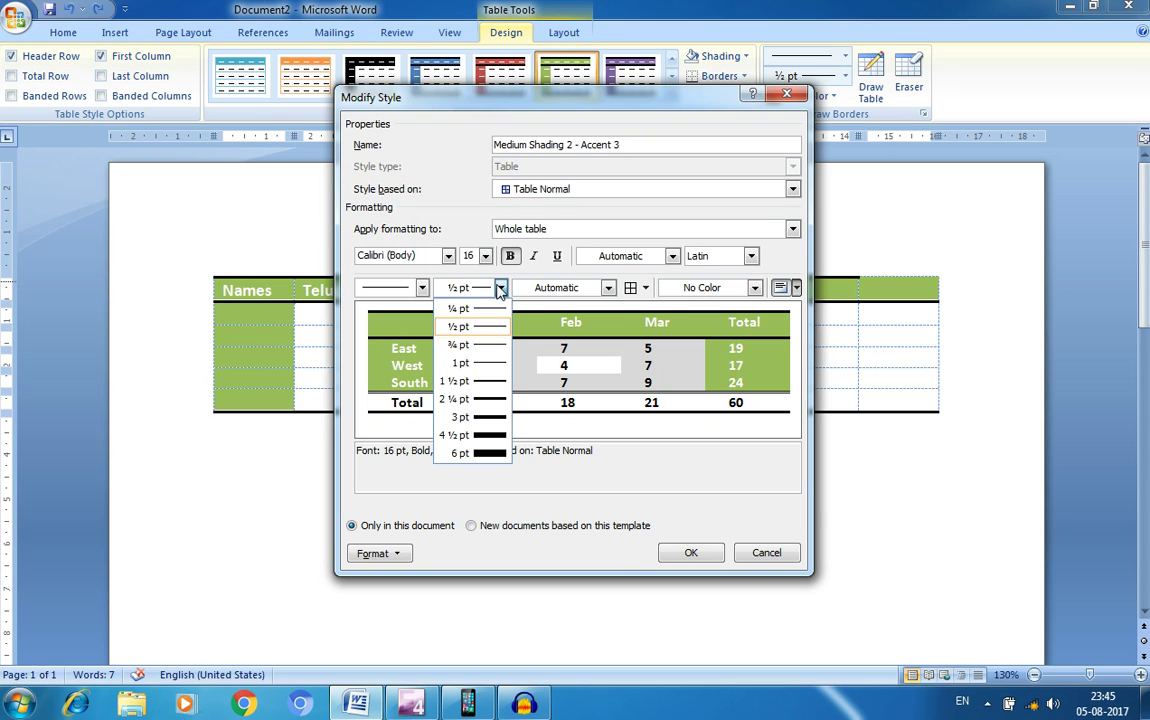
{"action": "left_click", "coordinate": [422, 288]}
{"action": "left_click", "coordinate": [362, 452]}
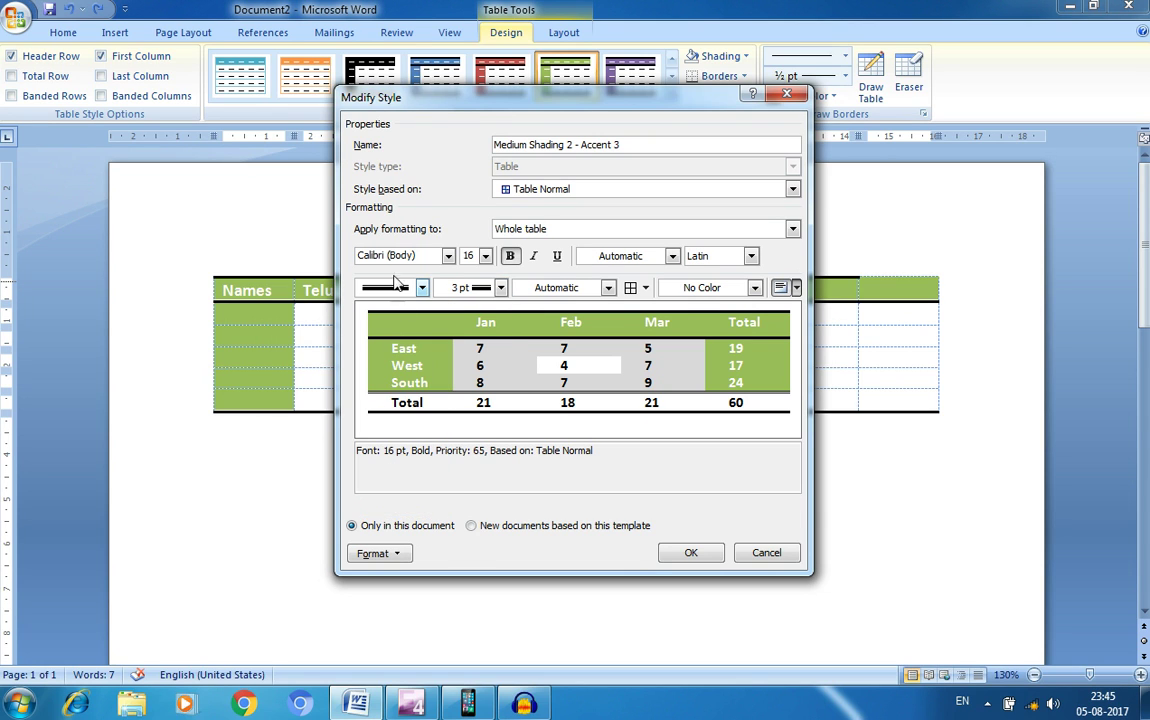
Step: Look through the available fonts, set the style's font colour to Light Green and apply the modified style
{"action": "left_click", "coordinate": [449, 256]}
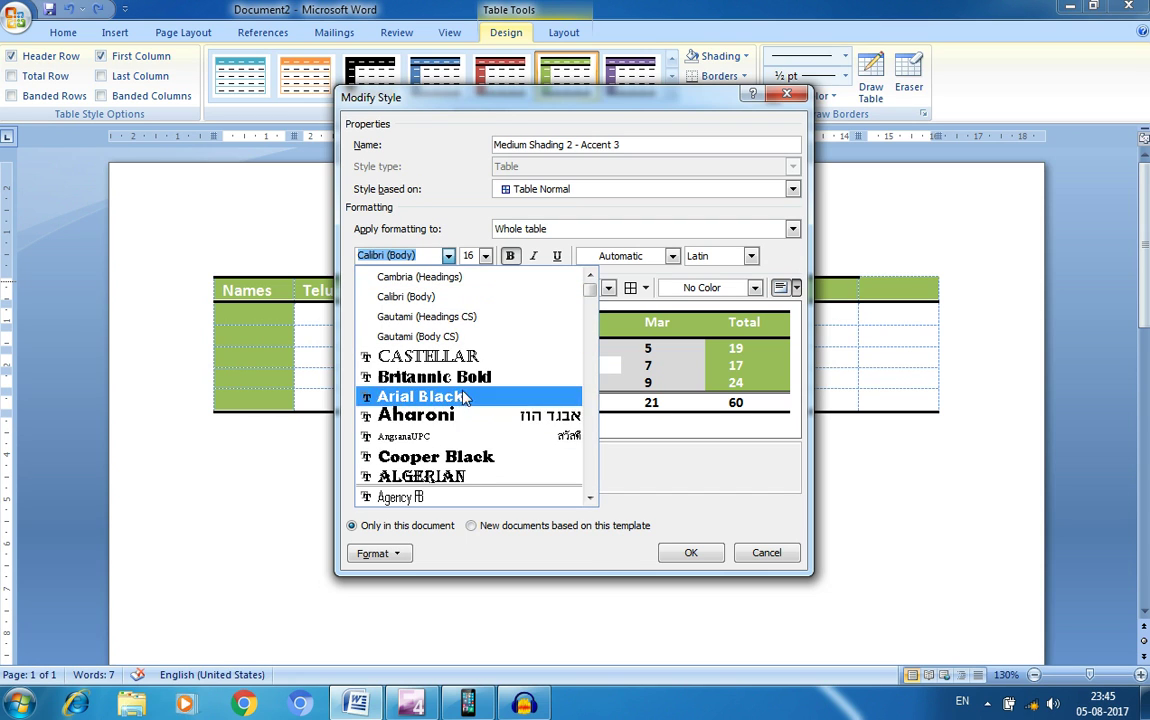
{"action": "left_click", "coordinate": [470, 204]}
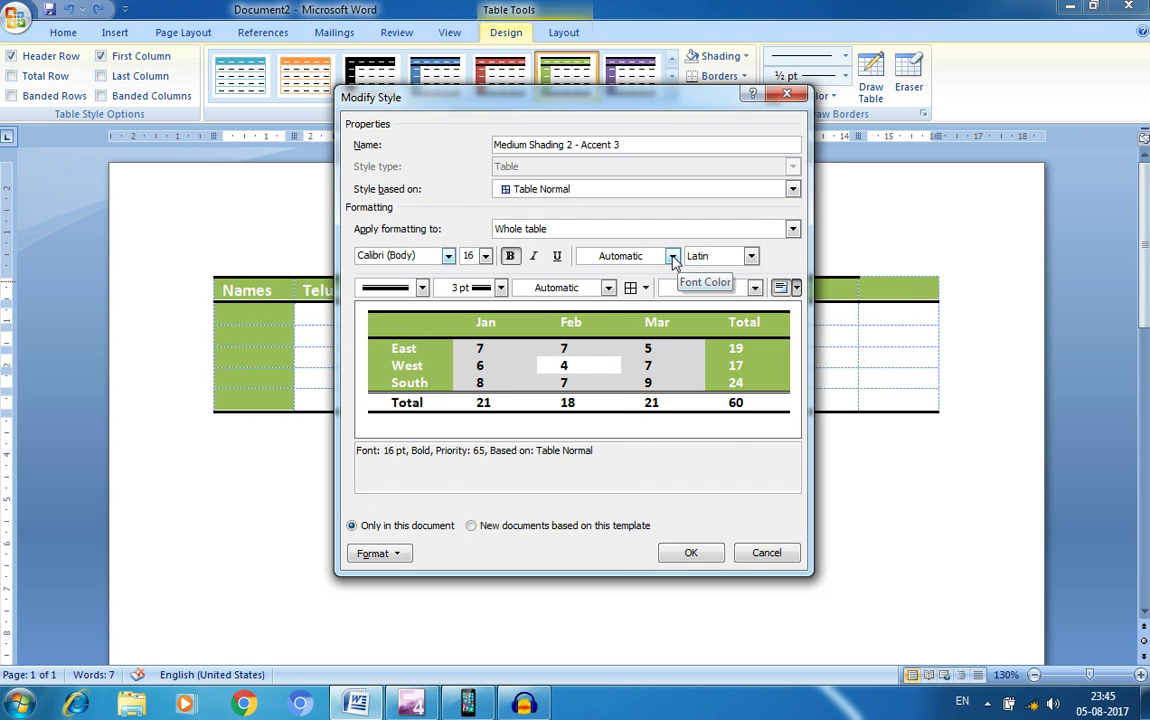
{"action": "left_click", "coordinate": [672, 256]}
{"action": "left_click", "coordinate": [647, 412]}
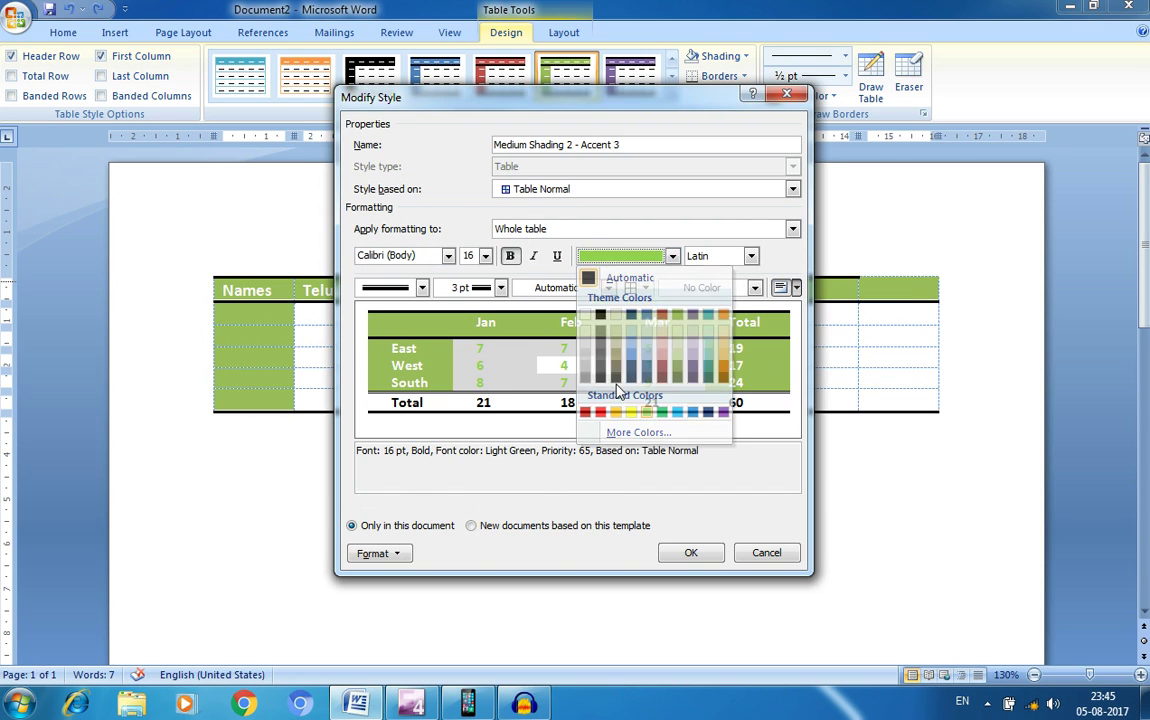
{"action": "left_click", "coordinate": [690, 555]}
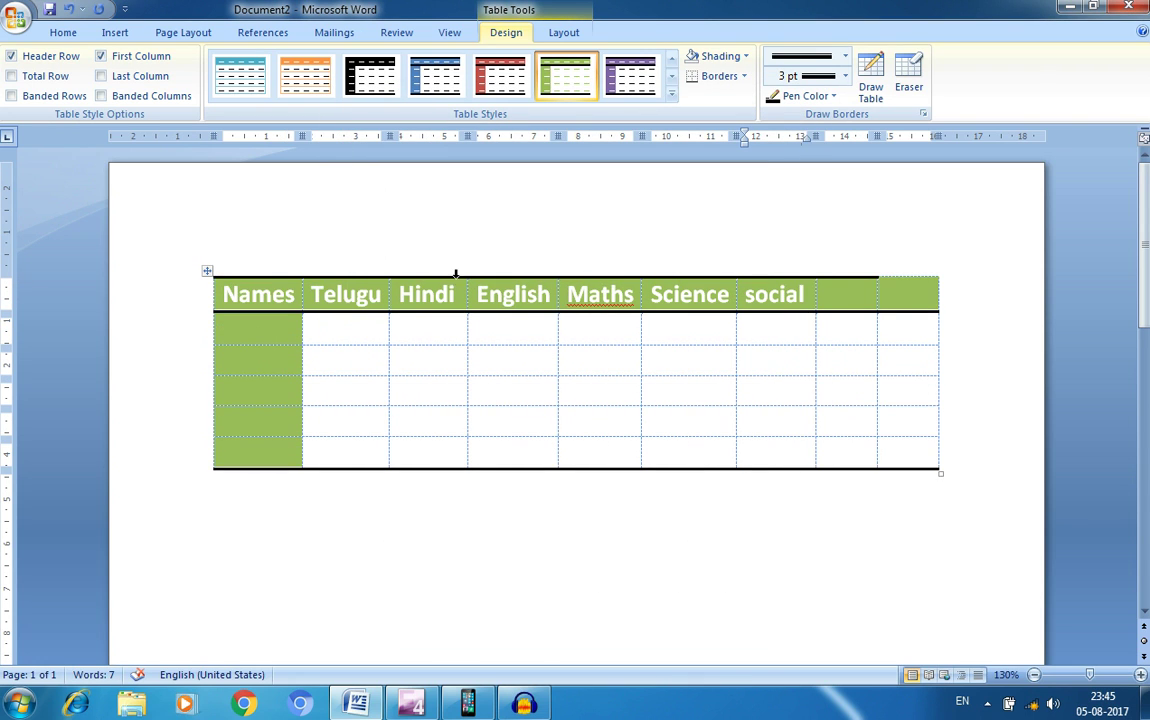
Step: Bring up the table's layout commands
{"action": "left_click", "coordinate": [565, 33]}
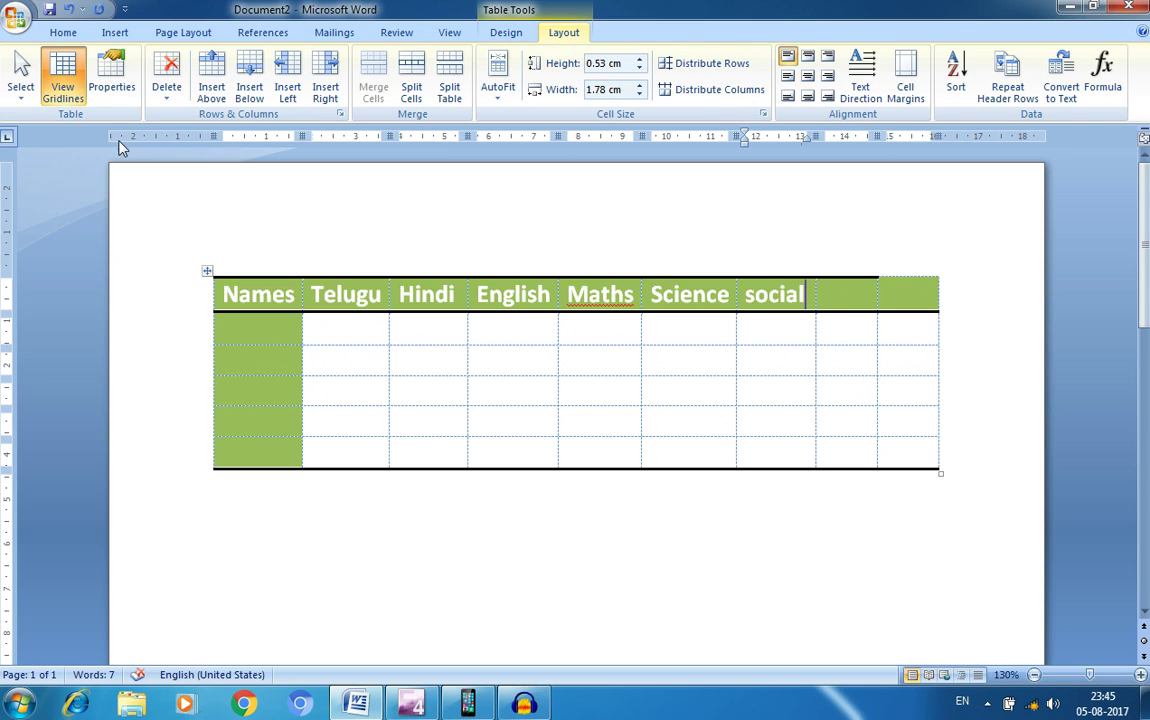